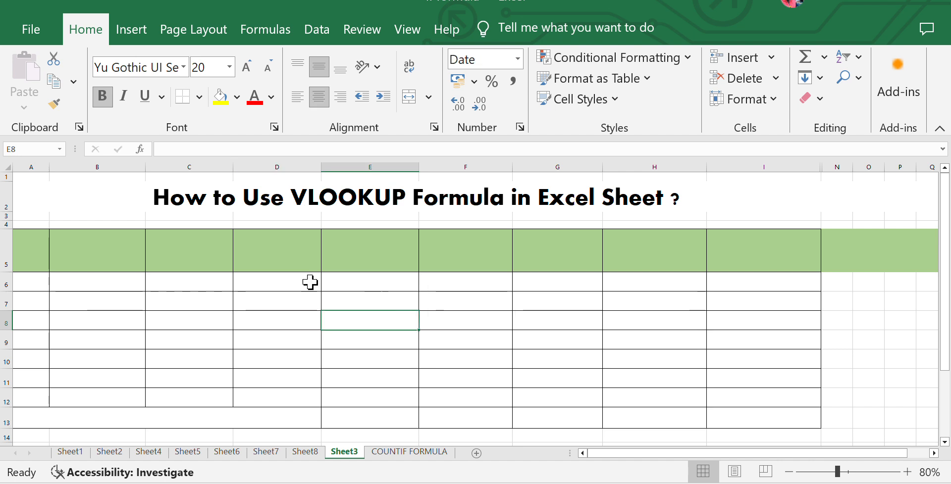
- Enter the header "Sr.N." in cell A5 of the green header row
click(64, 317)
click(36, 244)
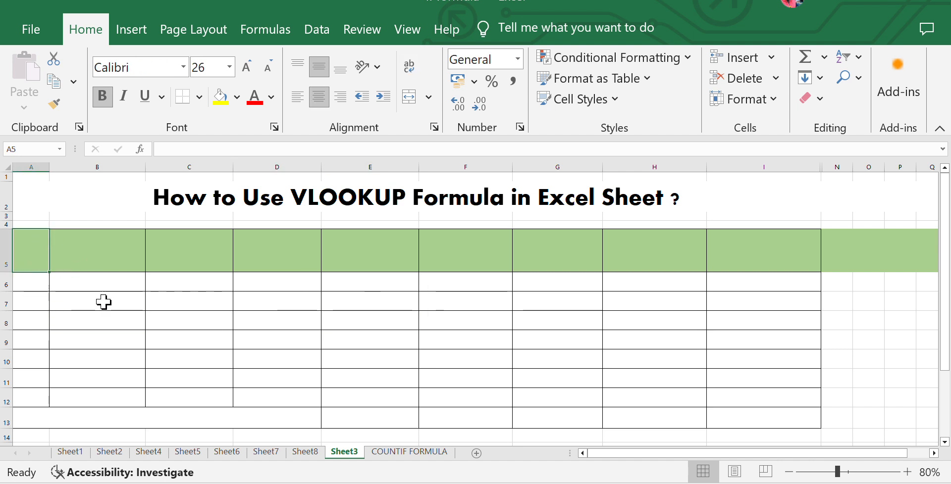
key(Caps_Lock)
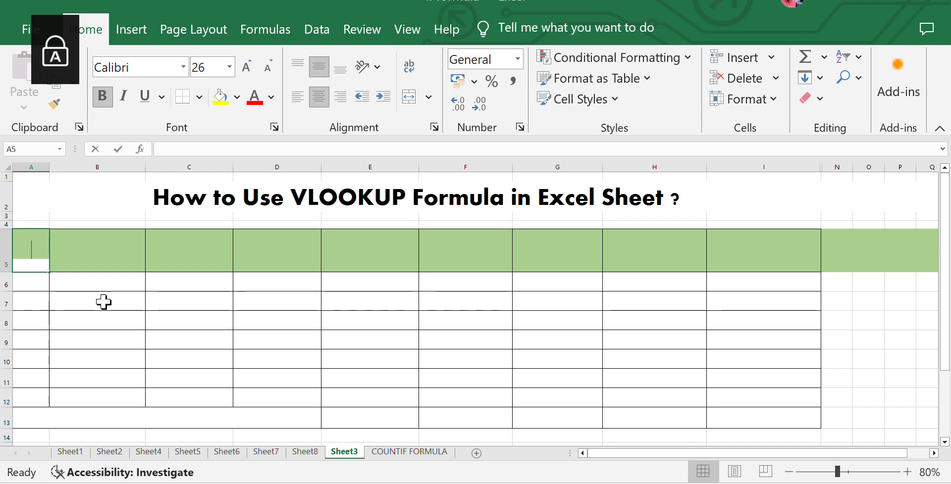
text(Se)
key(BackSpace)
text(r)
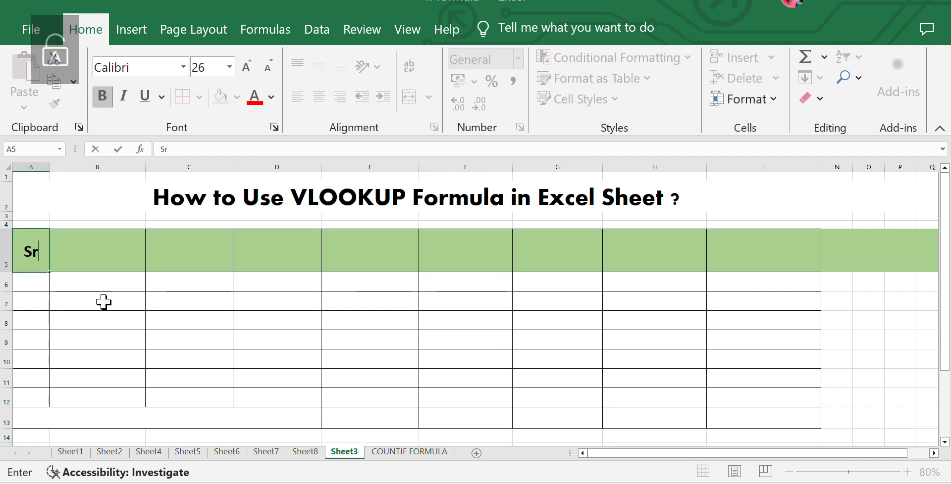
text(.)
key(Caps_Lock)
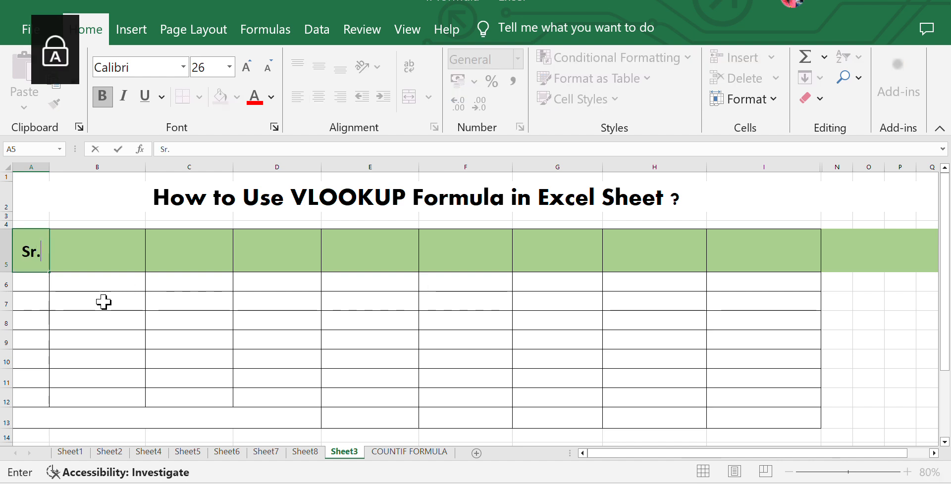
text(N)
text(.)
key(Return)
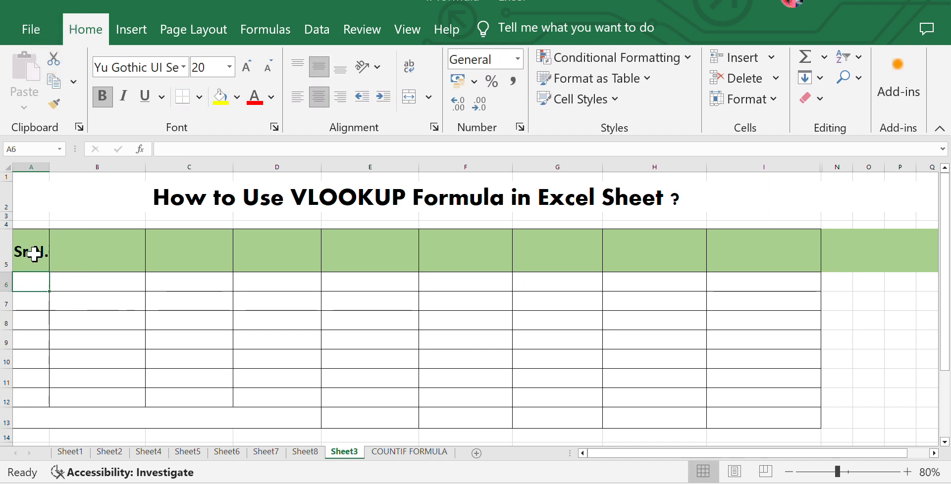
- Number the rows in the Sr.N. column from 1 to 7, filling the series through A6:A12
key(Return)
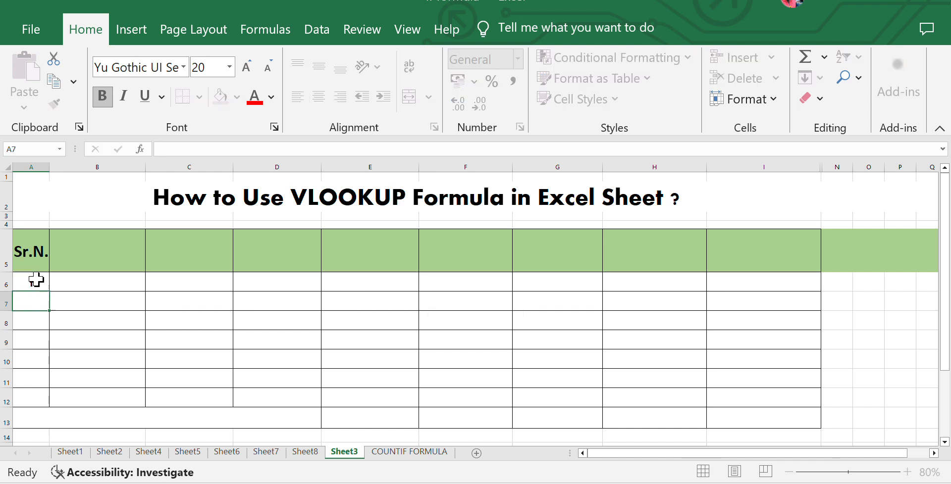
text(2)
key(Return)
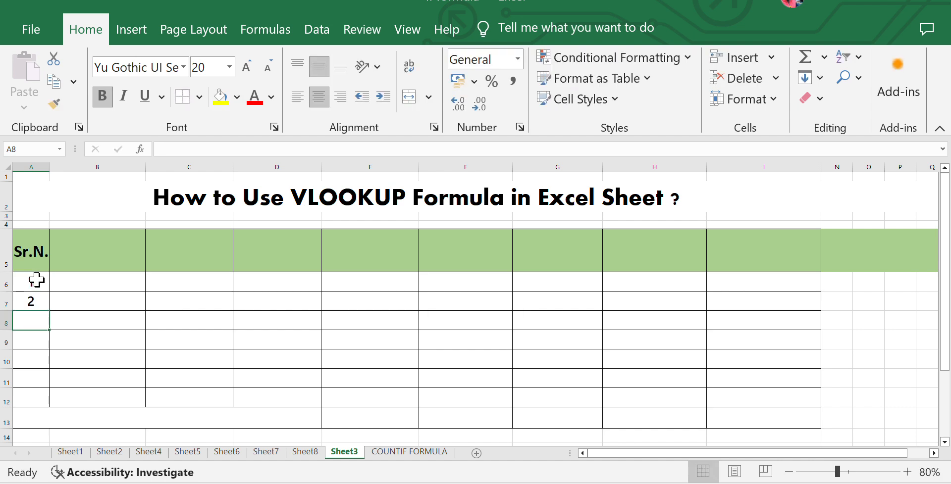
drag(36, 280, 45, 403)
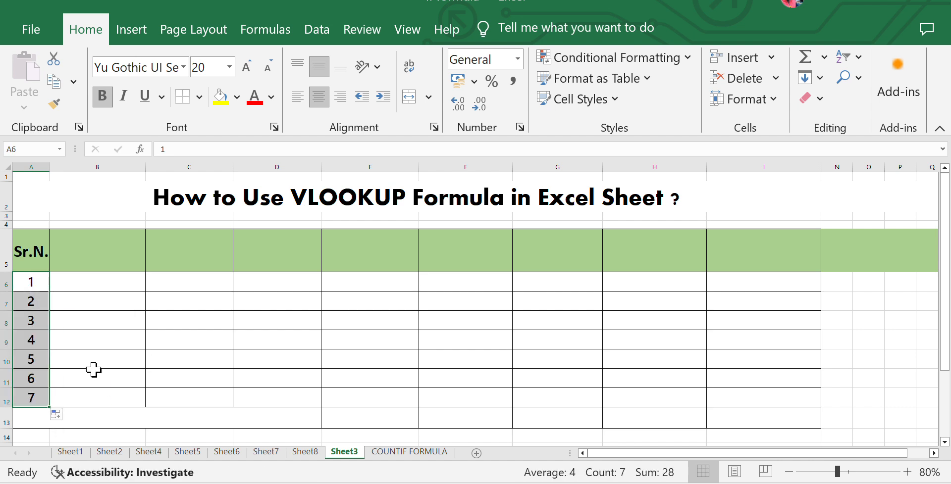
- Enter the header "EMP CODE" in cell B5
click(91, 245)
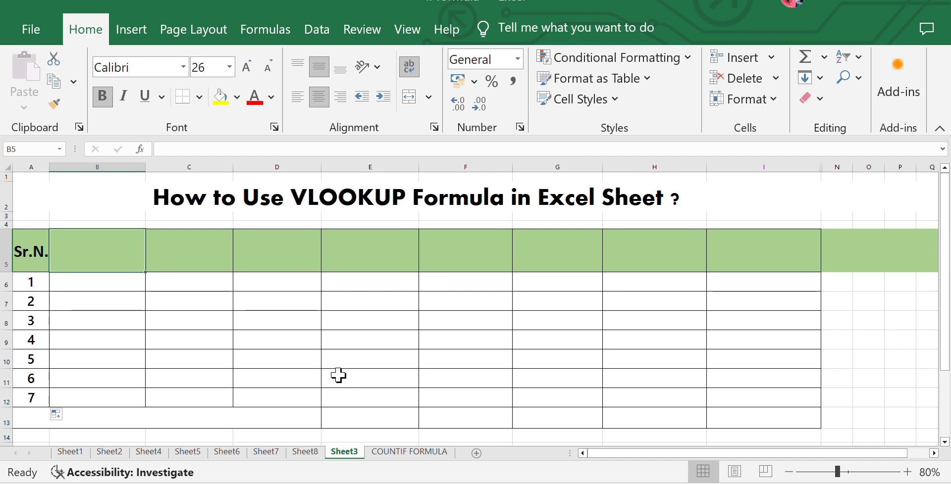
key(Caps_Lock)
text(eM)
key(BackSpace)
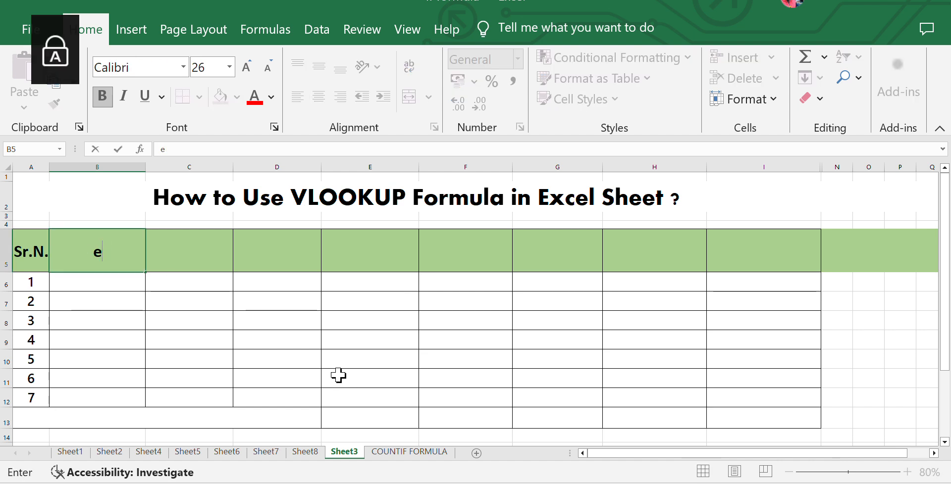
key(BackSpace)
text(EMP)
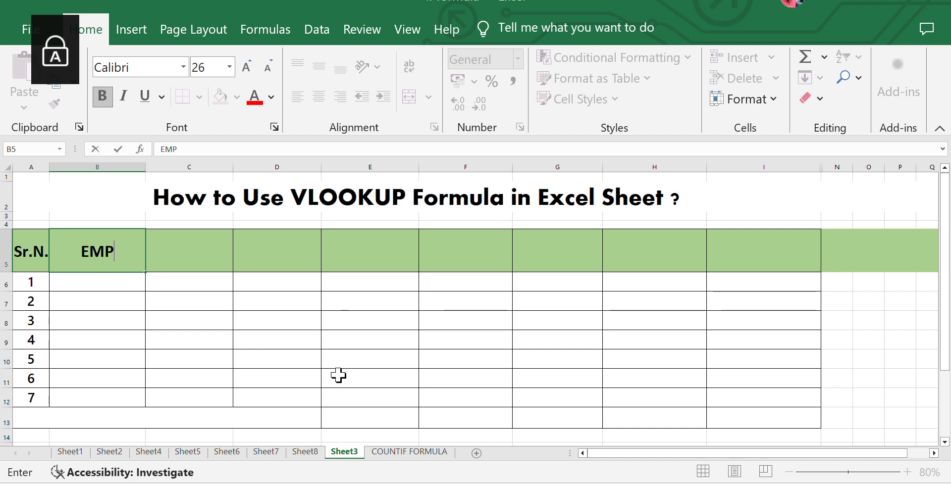
text( CO)
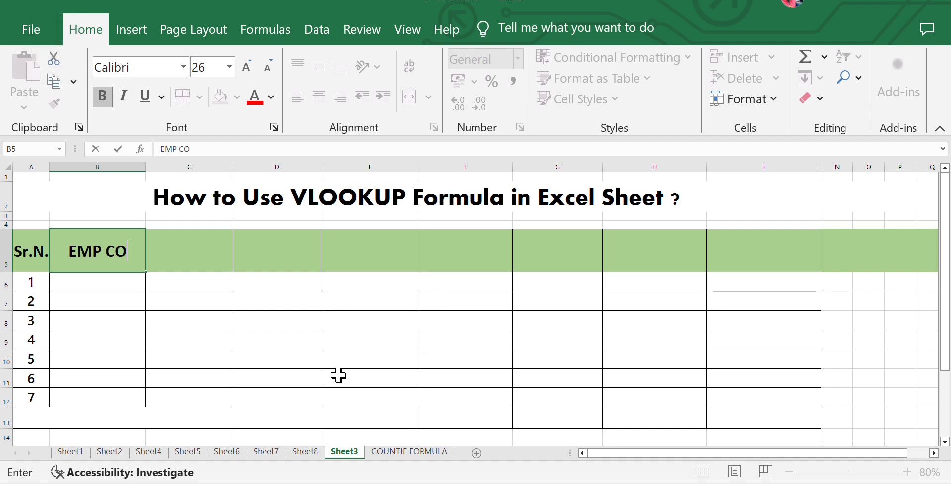
text(DE)
key(Return)
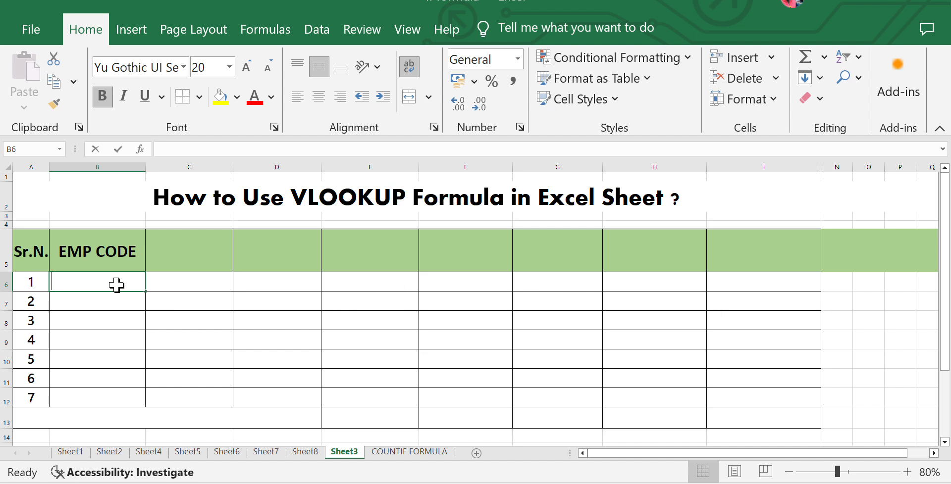
- Enter EMP001 in B6 and fill the employee codes down to EMP007 in B12
text(EMP)
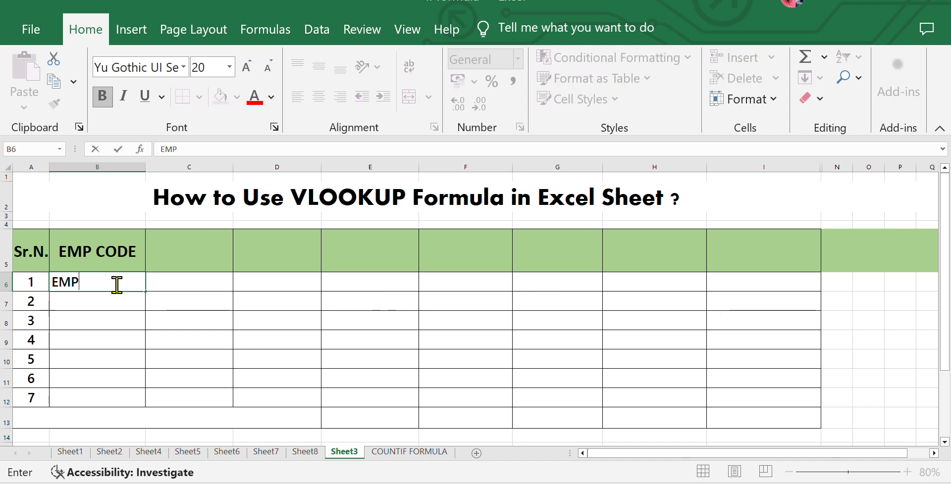
text(001)
key(Return)
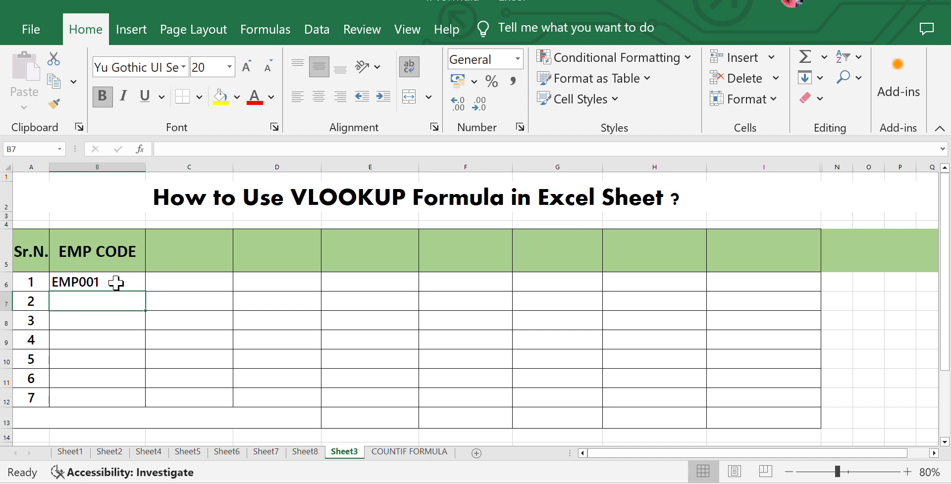
click(118, 280)
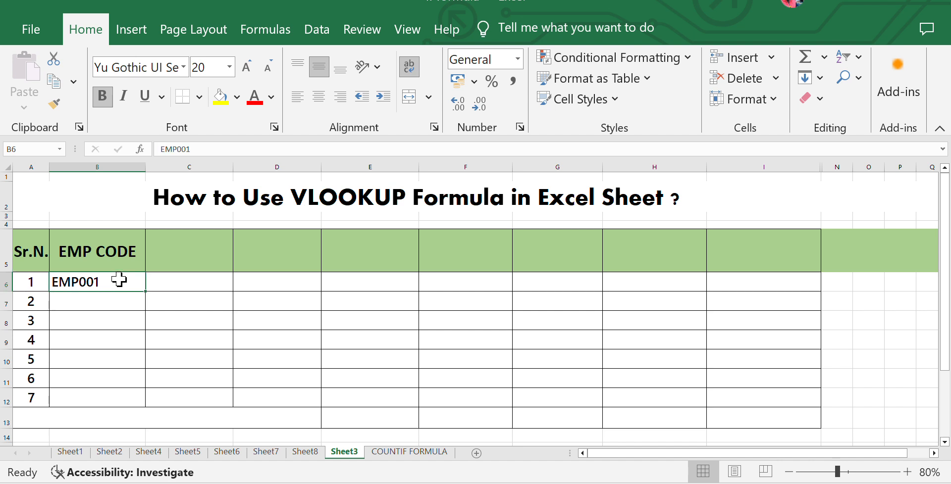
drag(145, 291, 144, 309)
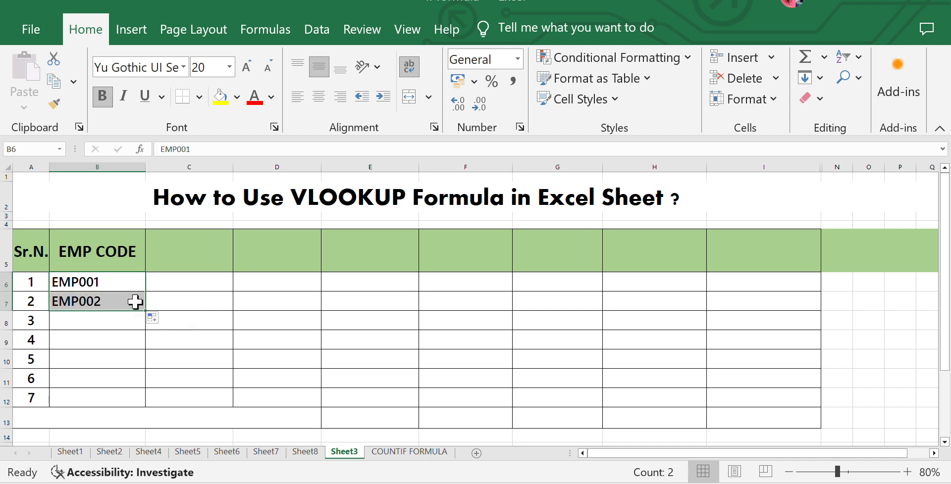
click(134, 283)
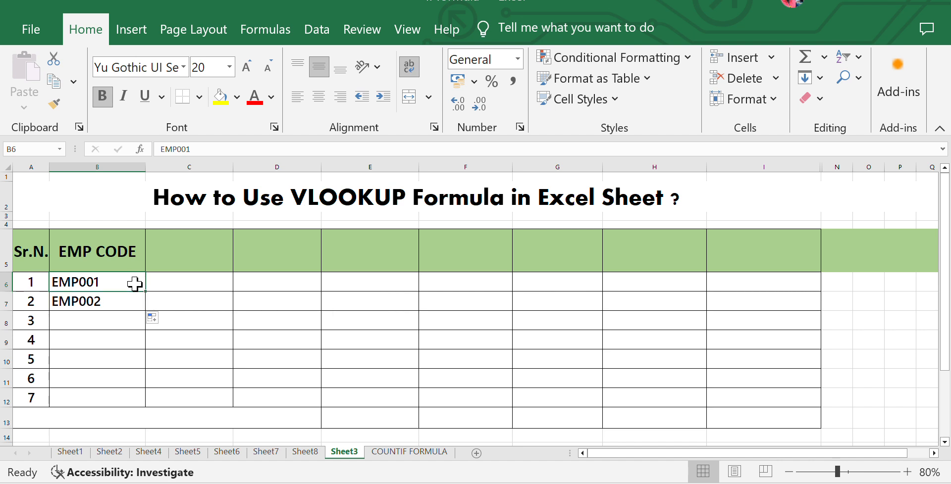
mouse_move(135, 296)
mouse_down()
mouse_move(149, 433)
mouse_move(151, 408)
mouse_up()
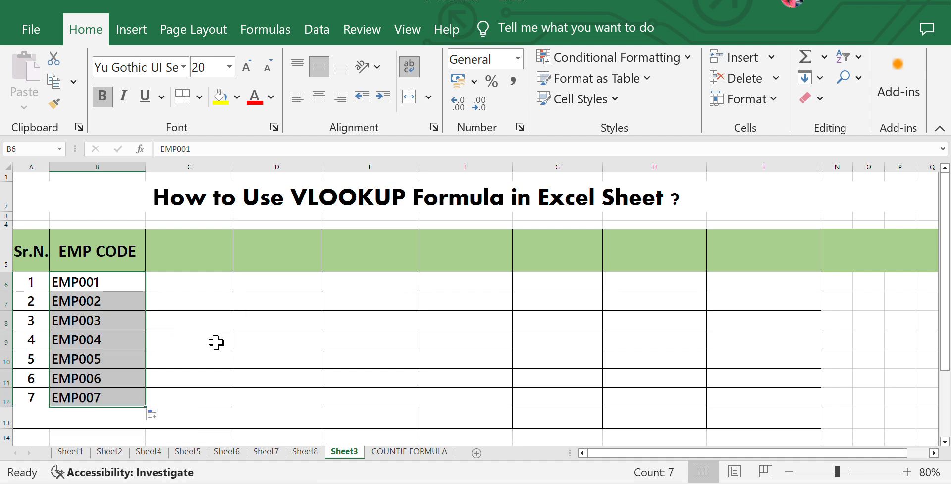
click(197, 342)
click(99, 300)
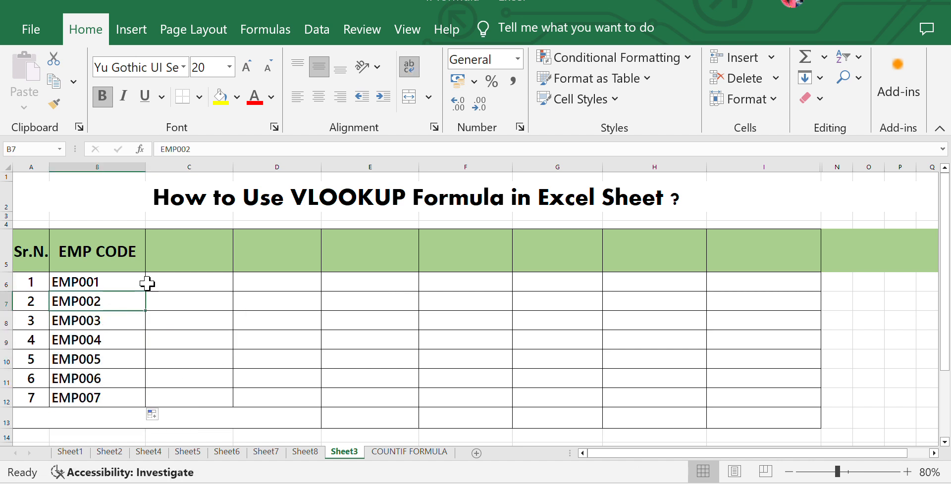
click(141, 264)
click(183, 314)
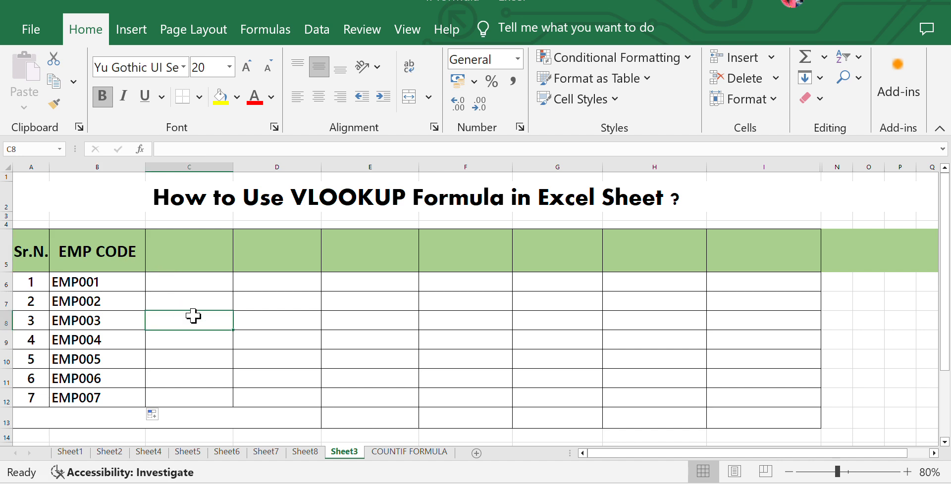
click(104, 283)
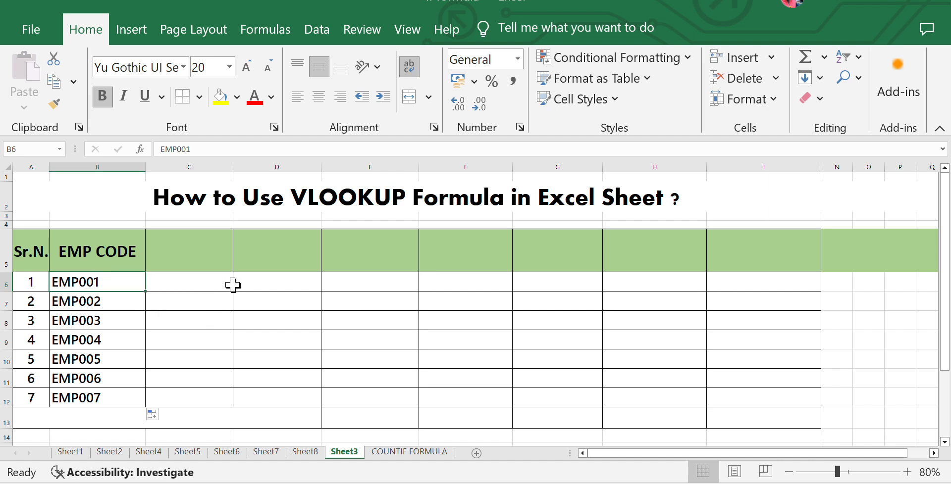
click(208, 265)
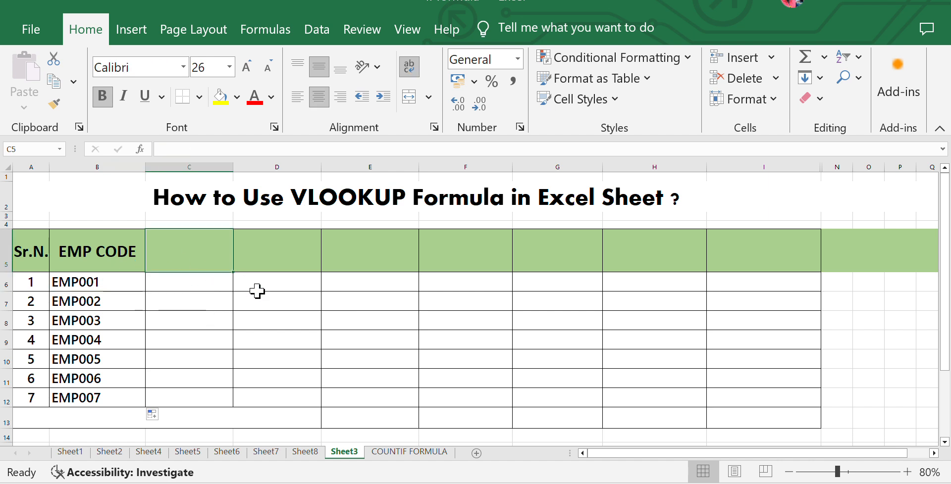
click(257, 288)
click(246, 320)
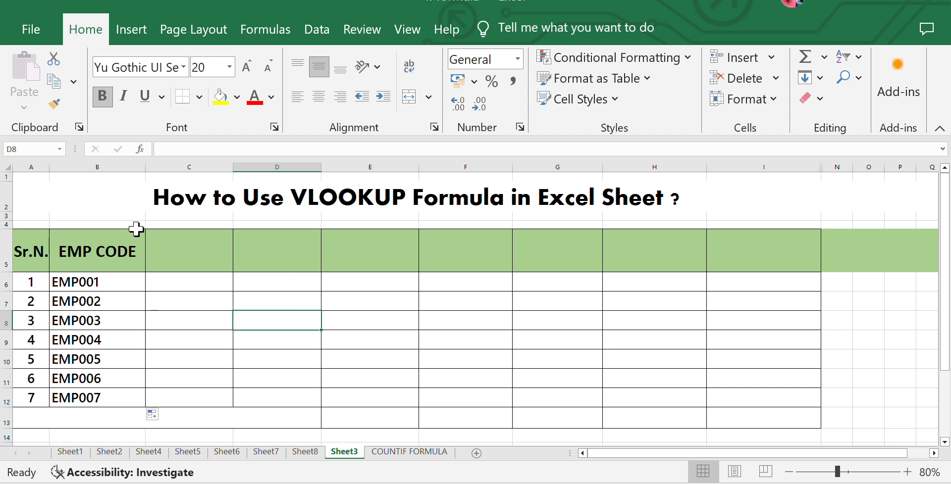
click(214, 320)
click(209, 279)
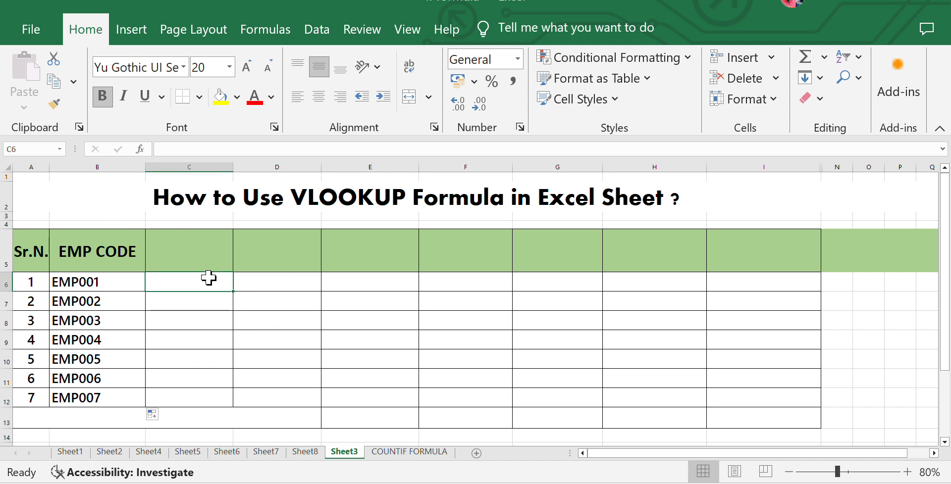
- Enter the header "NAME" in cell C5
click(209, 251)
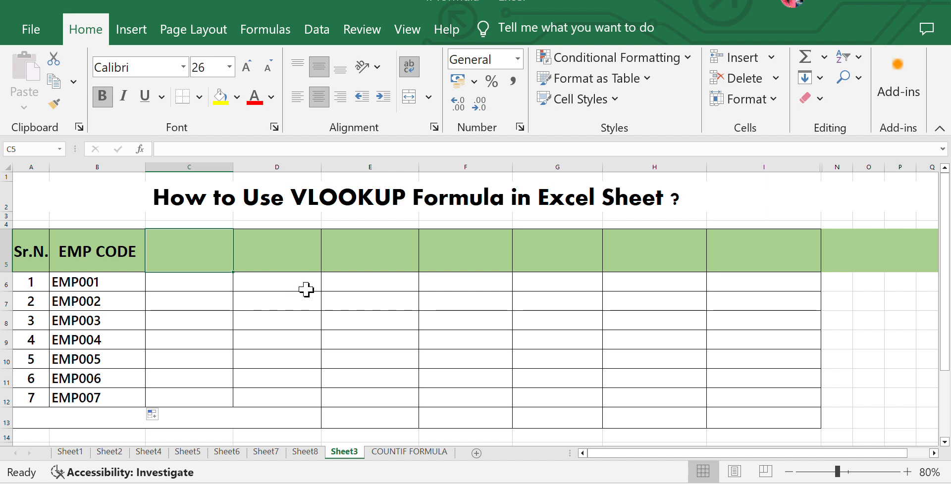
key(Caps_Lock)
text(n)
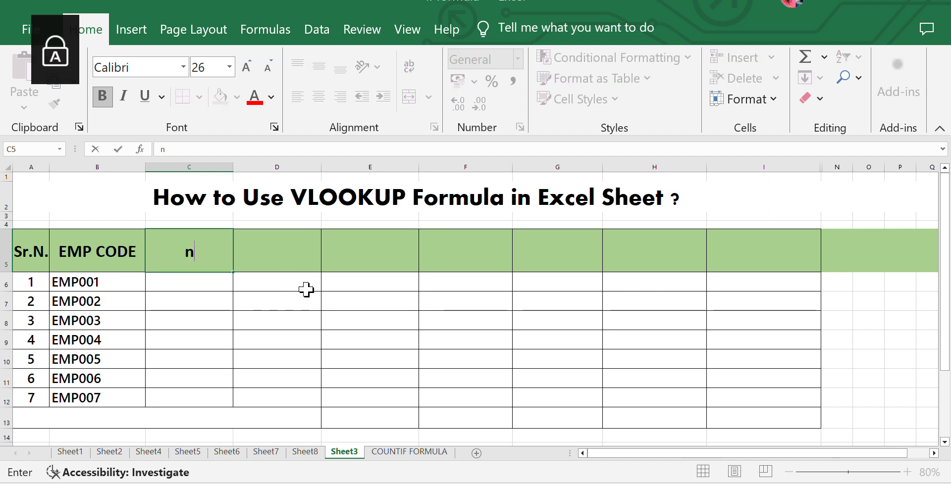
text(NAME)
key(Return)
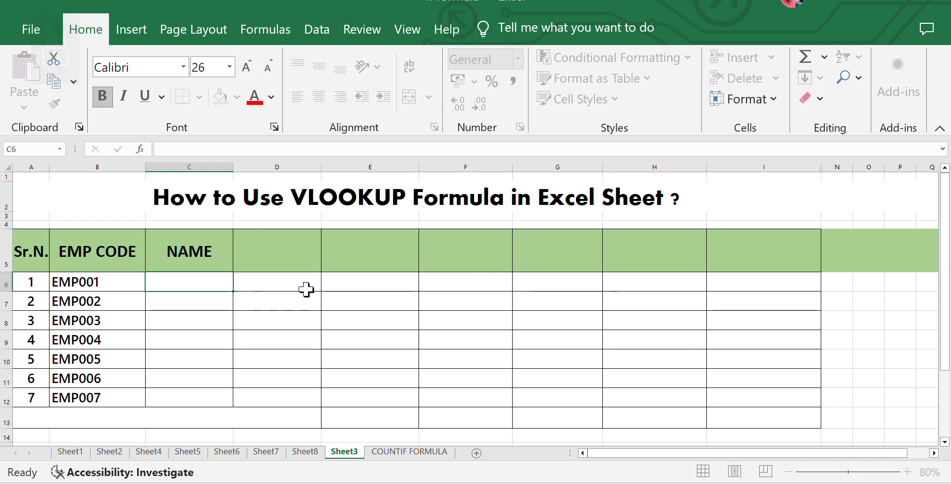
click(306, 290)
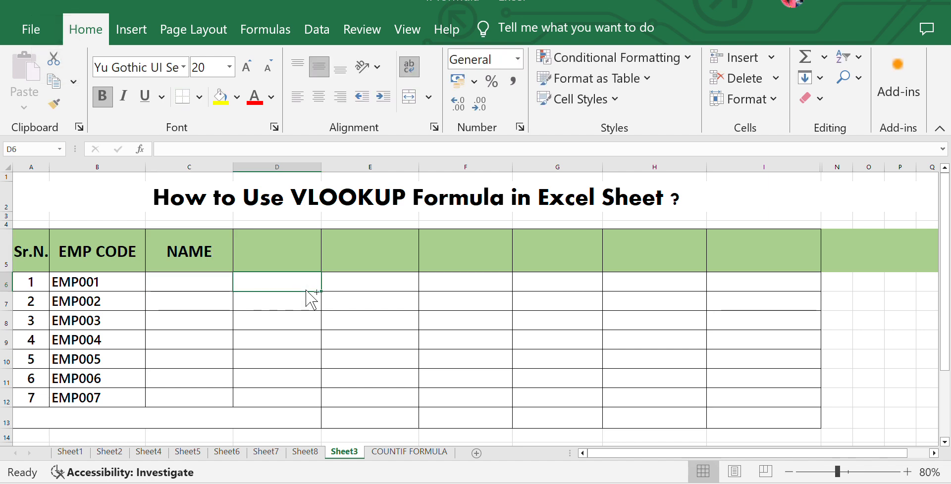
click(188, 289)
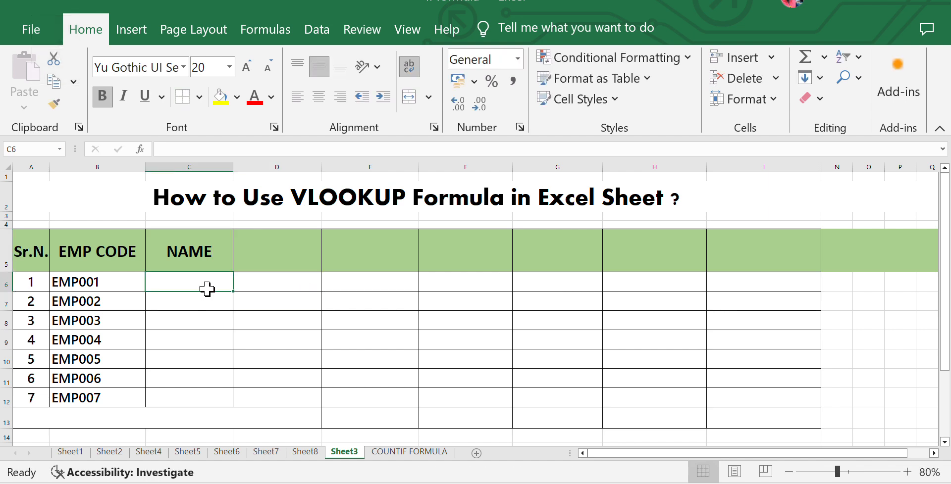
click(203, 364)
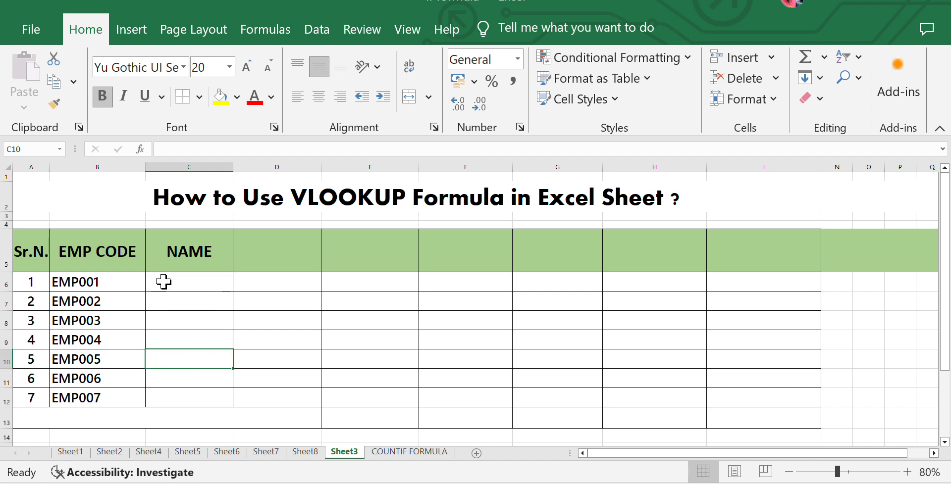
- View the source employee table on Sheet7 and return to the first empty NAME cell, C6, on Sheet3
click(266, 452)
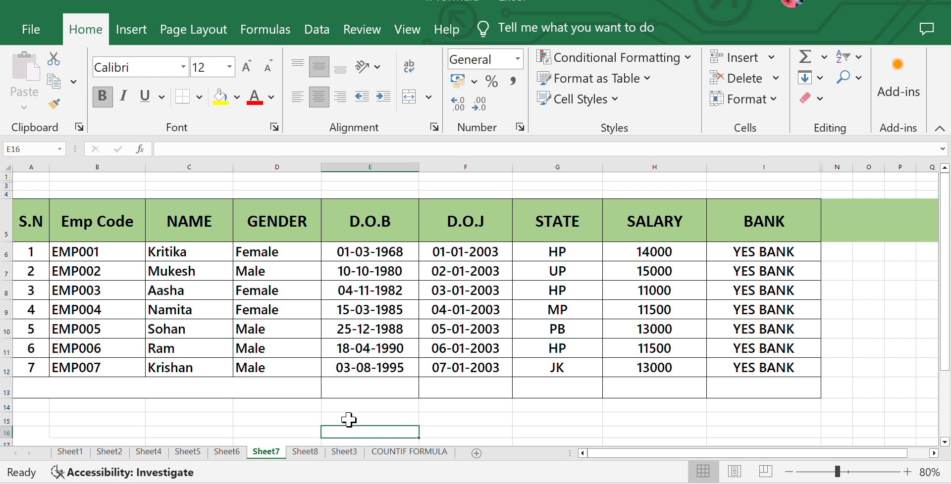
click(347, 452)
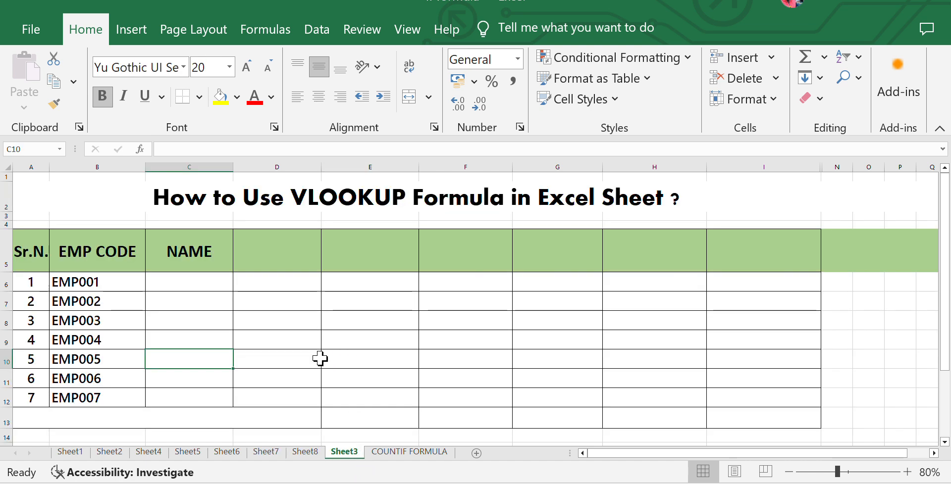
click(361, 201)
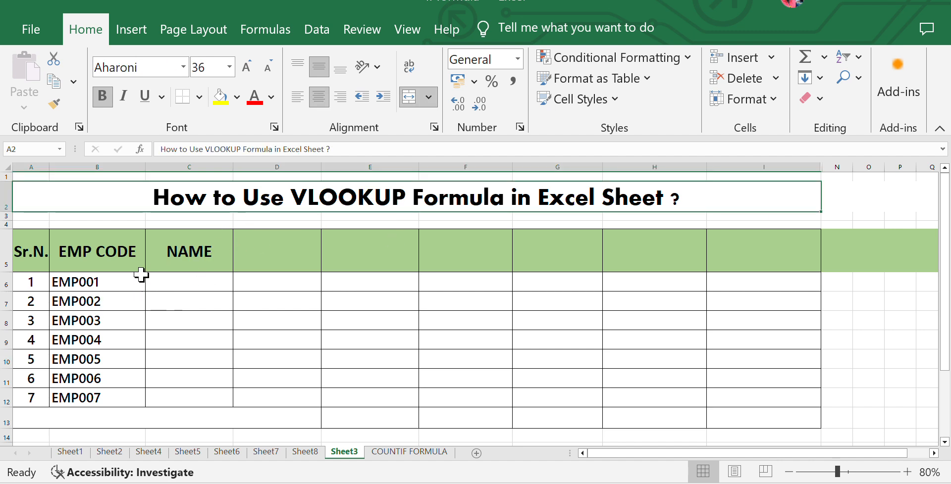
click(157, 319)
click(190, 281)
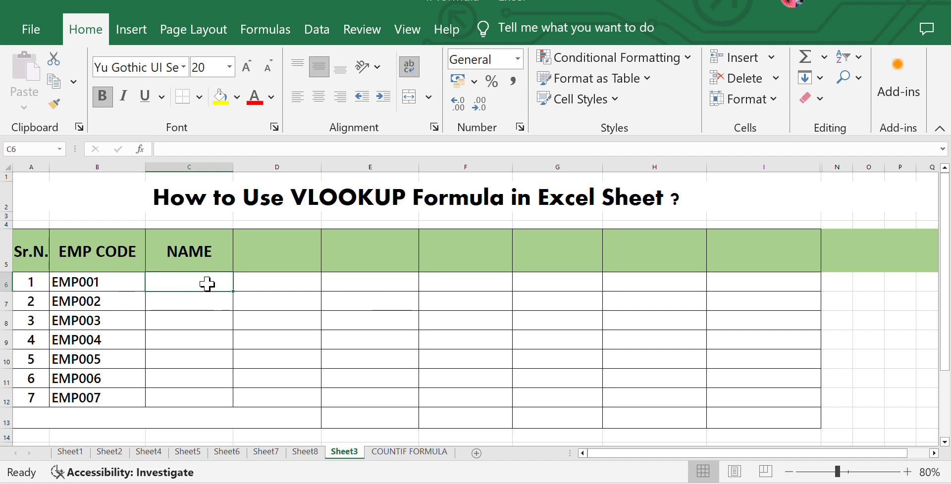
- Start a VLOOKUP formula in C6 with B6 as the lookup value
text(=)
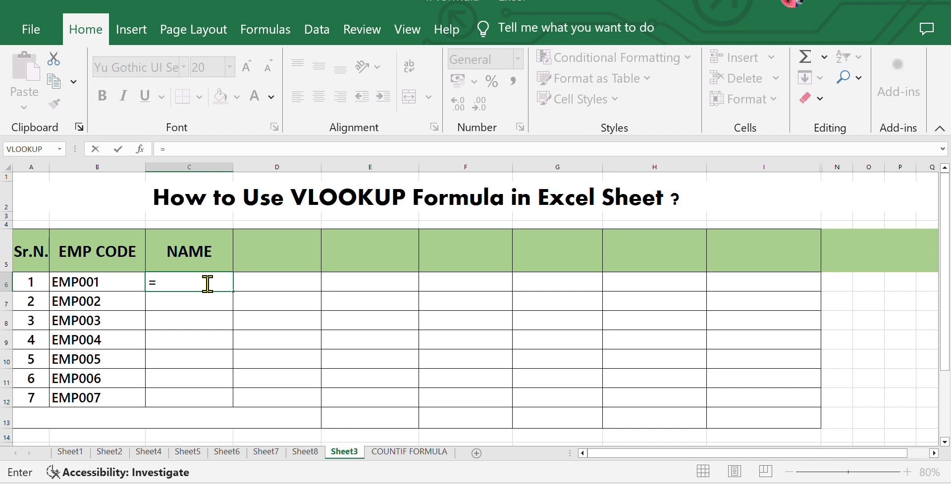
text(VLO)
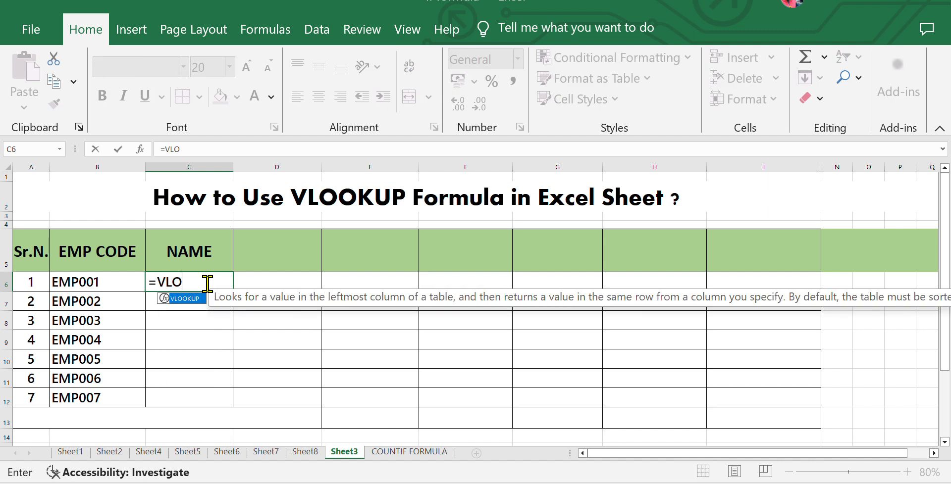
text(O)
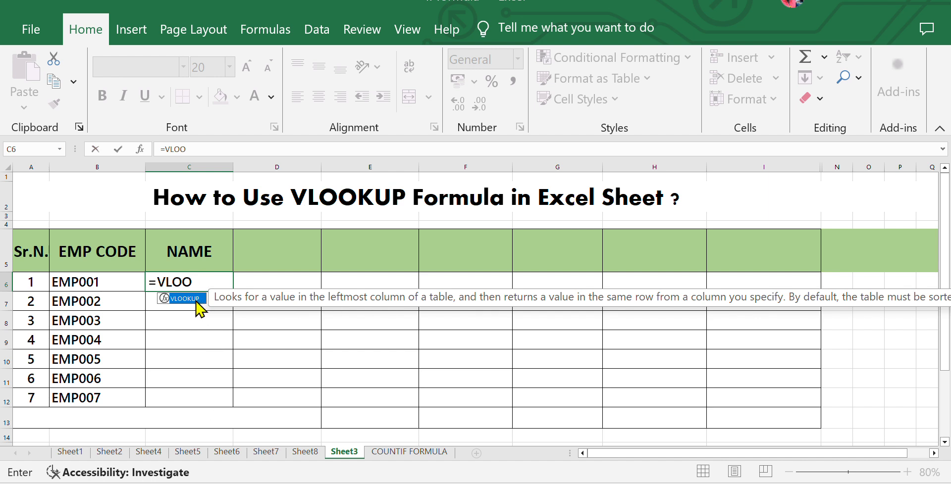
double_click(196, 299)
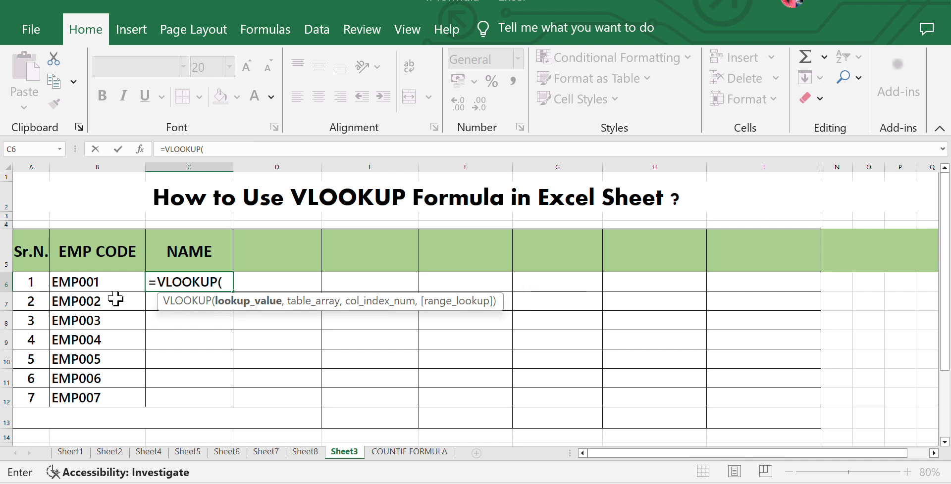
click(98, 282)
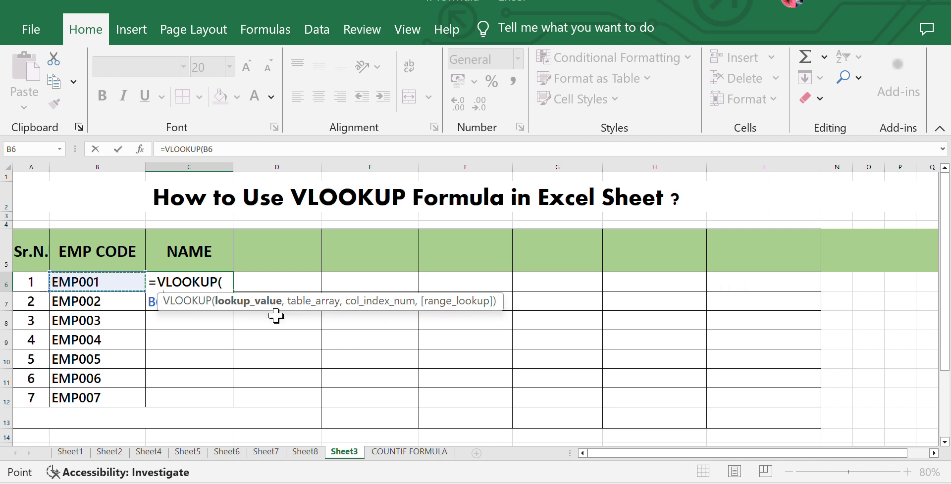
text(,)
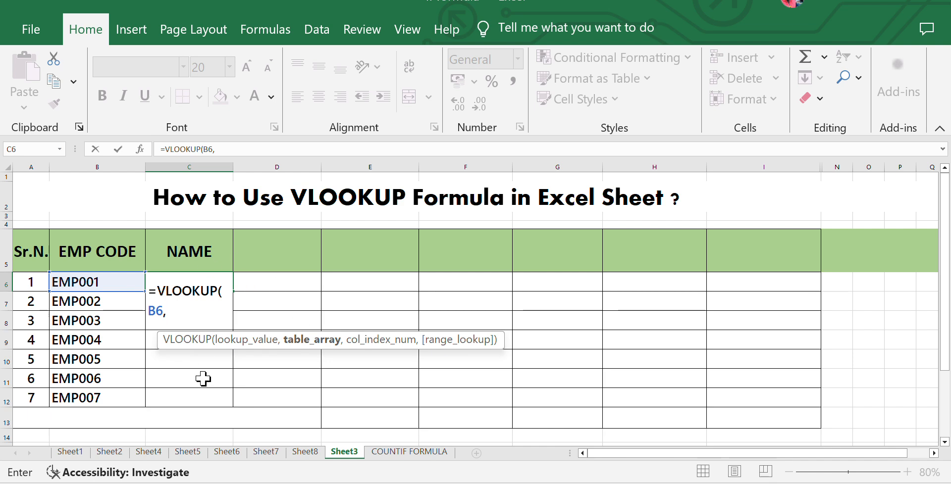
- Set the formula's table array to the employee codes and names in B6:C12 on Sheet7
click(267, 452)
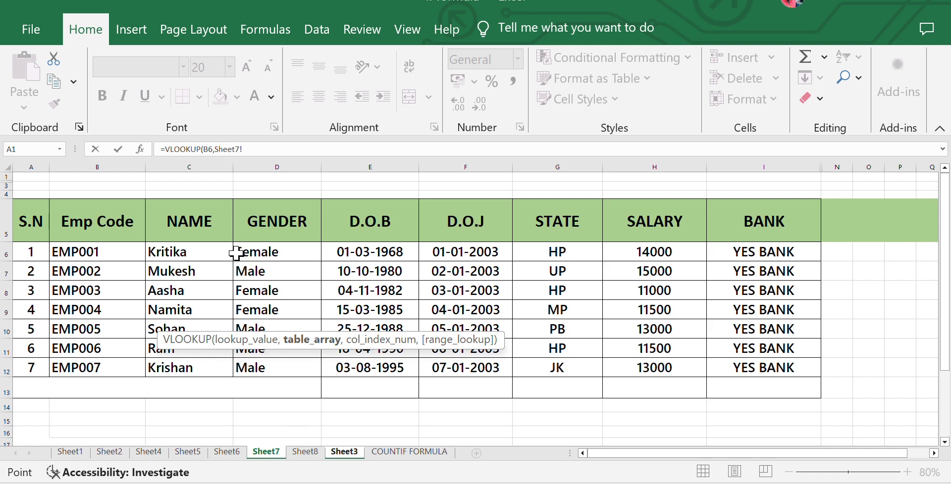
click(123, 248)
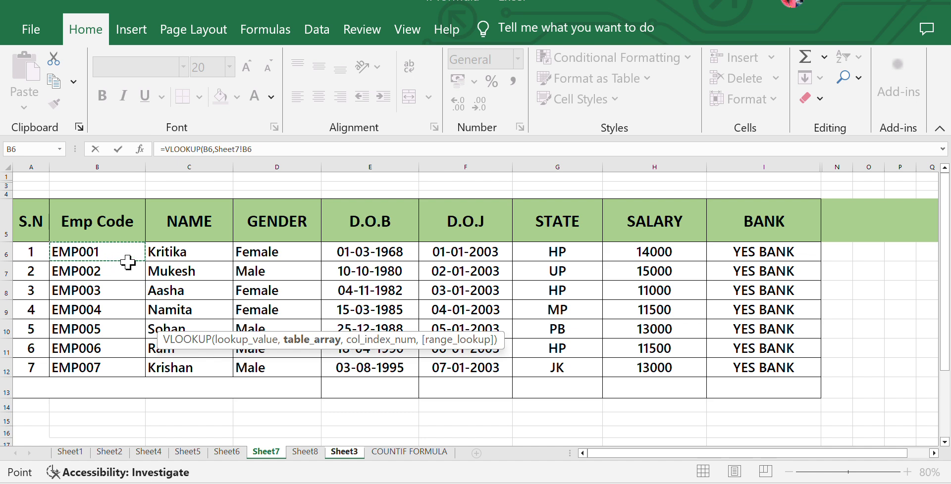
drag(134, 255, 156, 254)
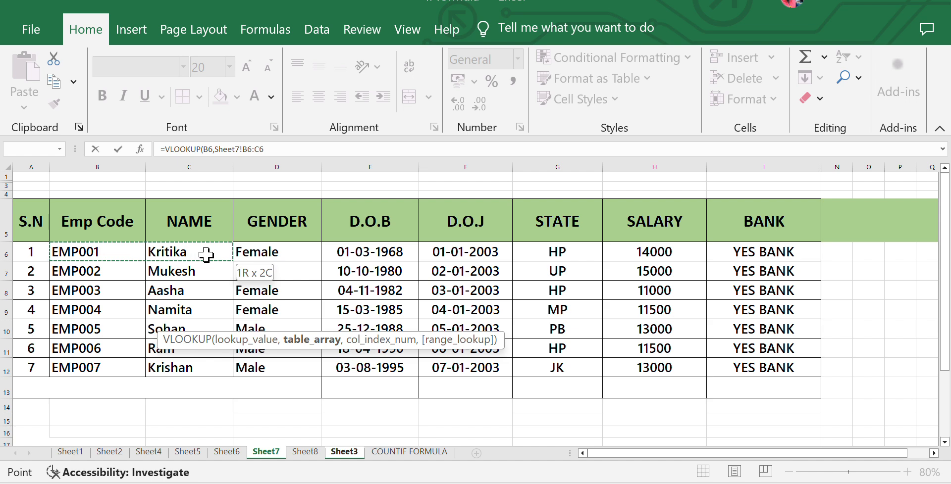
drag(207, 254, 210, 366)
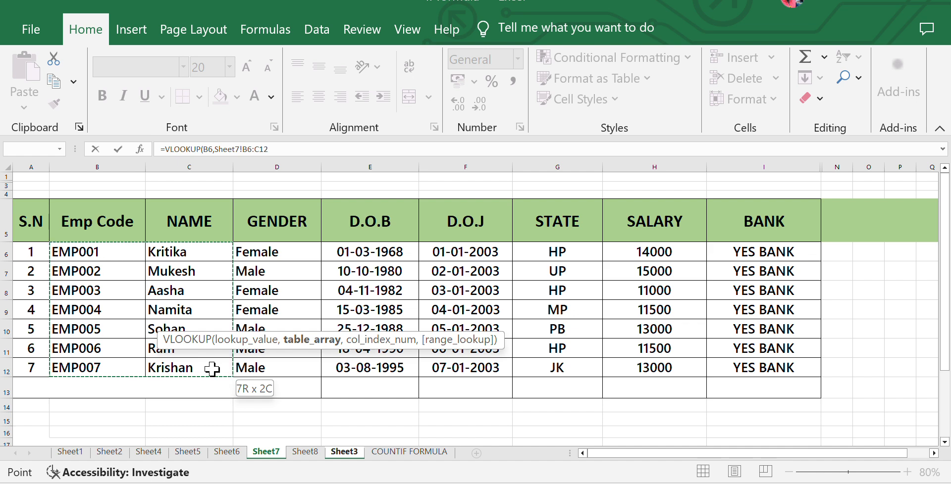
drag(212, 369, 213, 369)
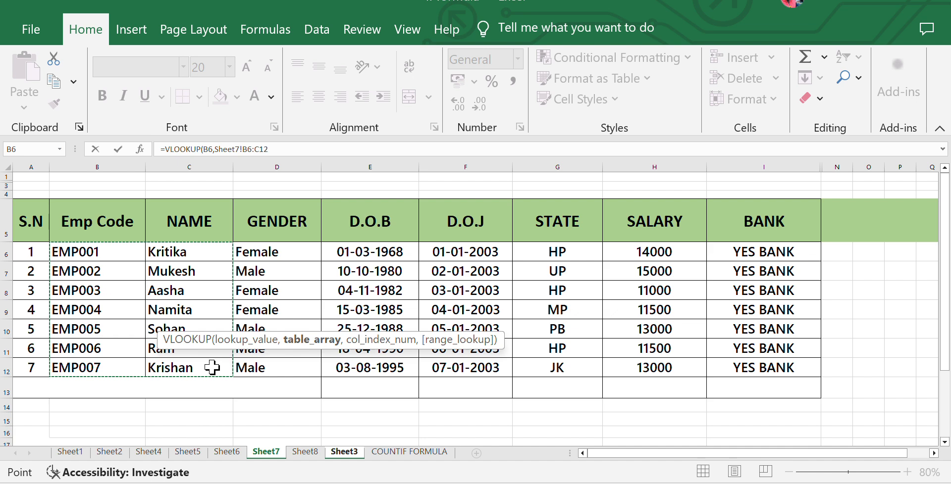
text(,)
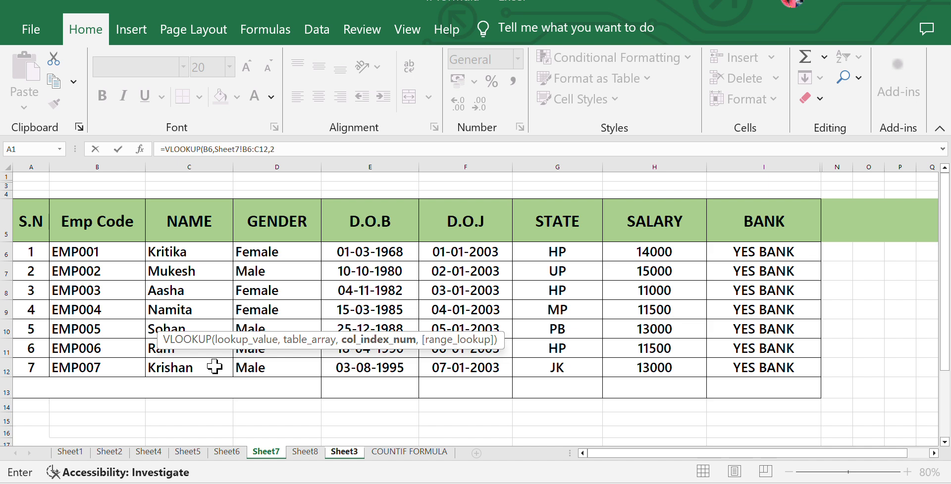
- Complete the C6 formula with column index 2 and FALSE for an exact match
text(2,)
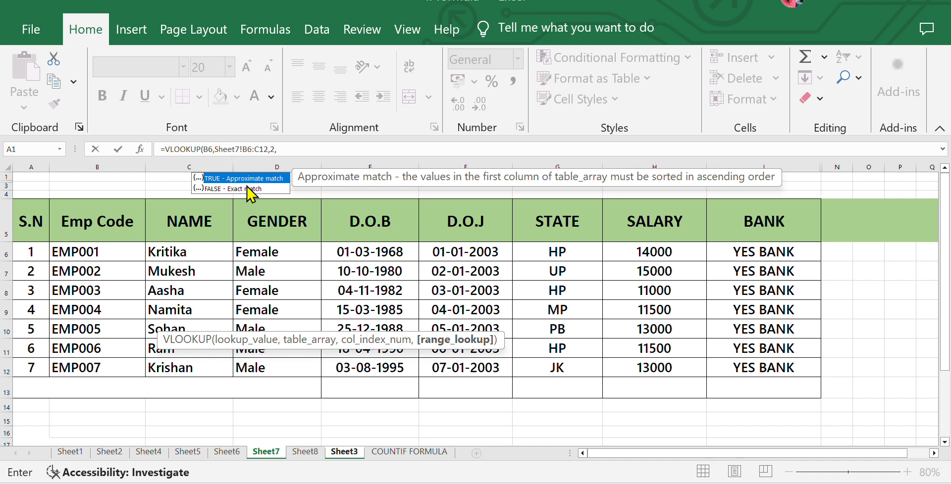
click(246, 188)
double_click(245, 188)
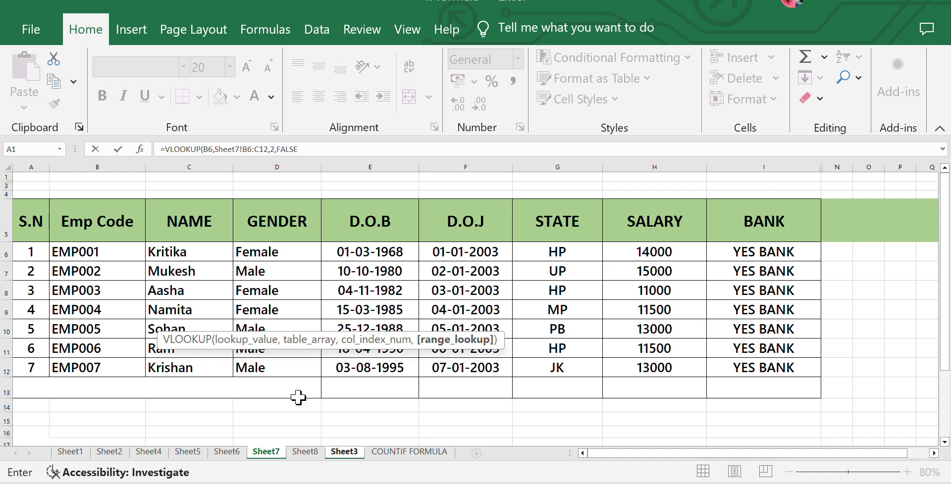
key(Return)
click(212, 281)
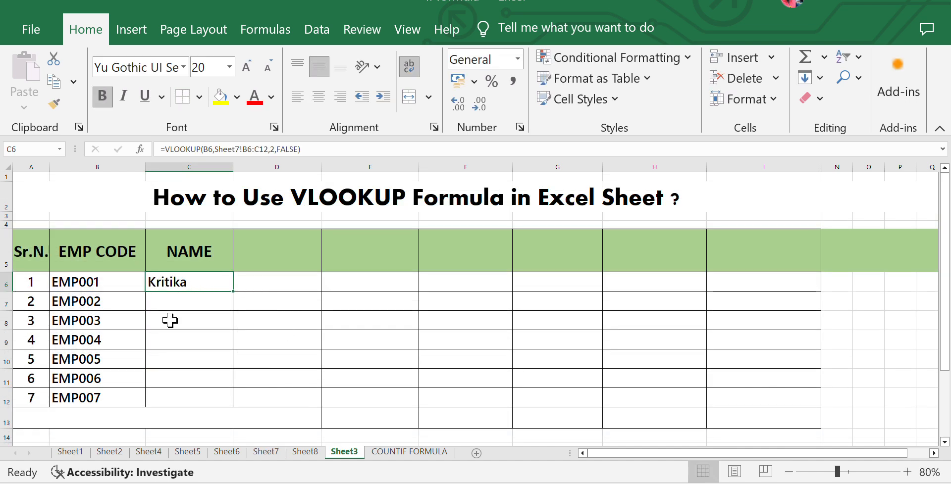
- Check the name retrieved in C6 against the EMP001 row of the source table on Sheet7 and return to Sheet3
click(170, 321)
click(166, 280)
click(263, 452)
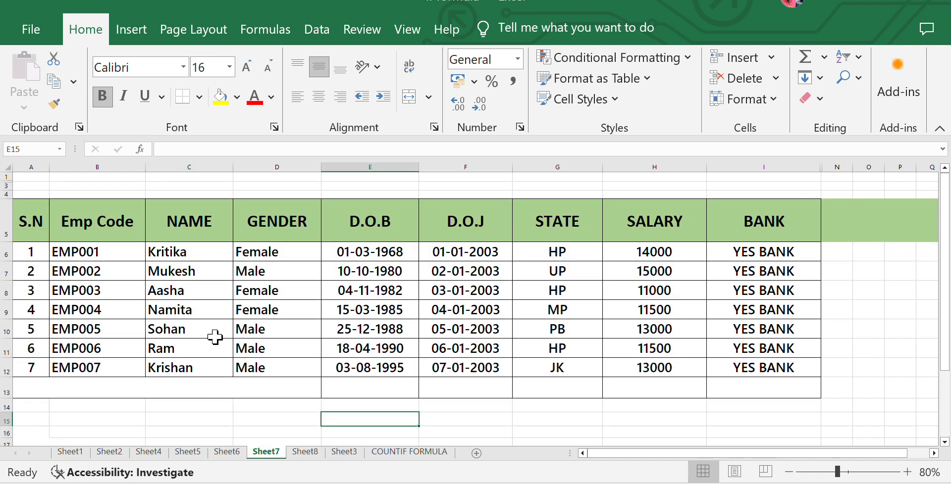
click(108, 246)
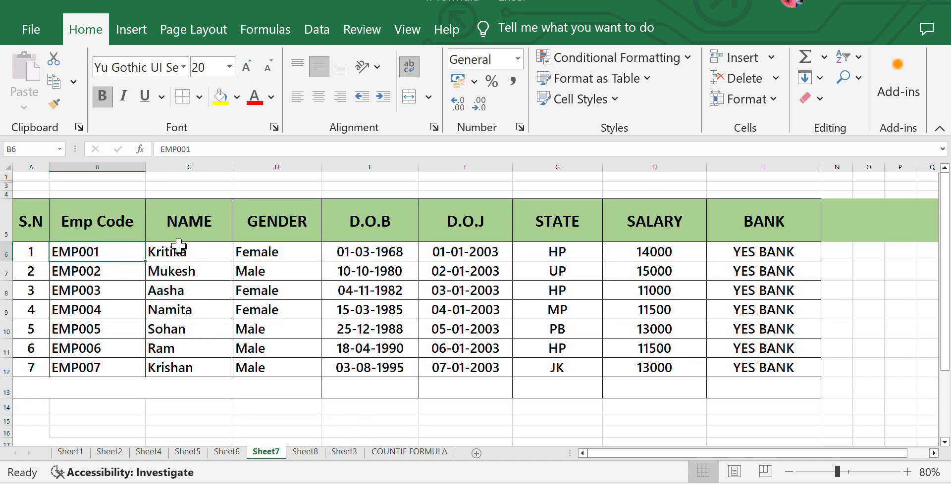
click(194, 253)
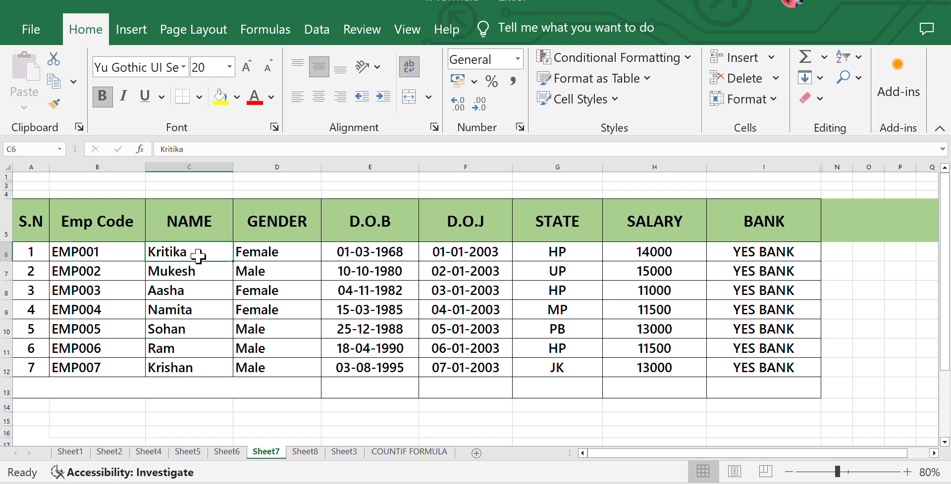
click(343, 451)
click(207, 297)
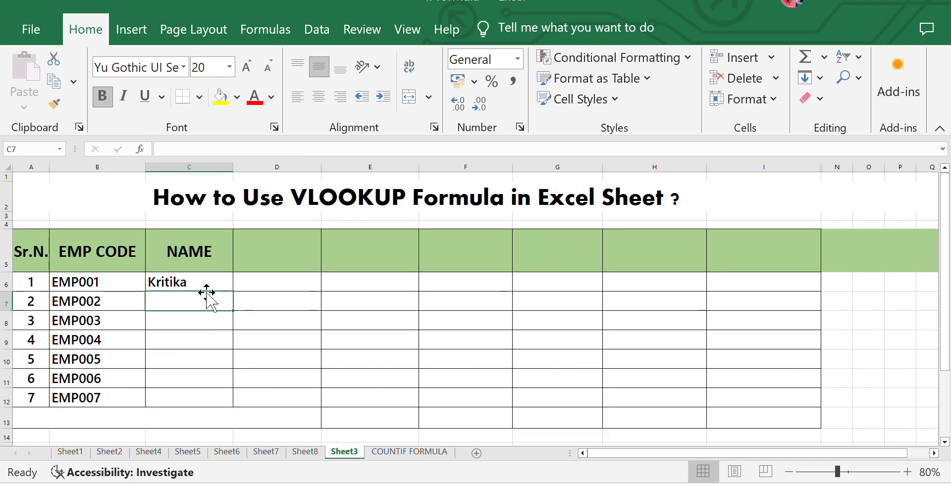
- Fill the VLOOKUP formula from C6 down to C12 and check the filled names
click(203, 282)
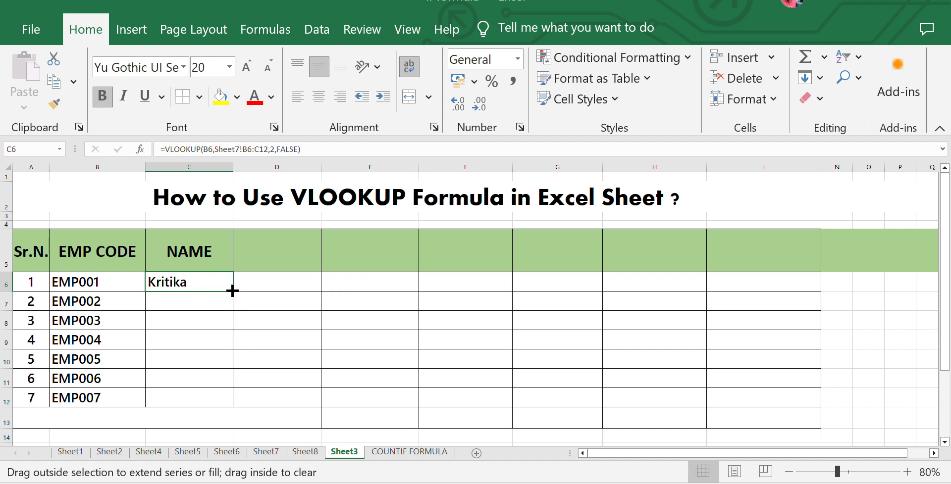
drag(232, 292, 221, 403)
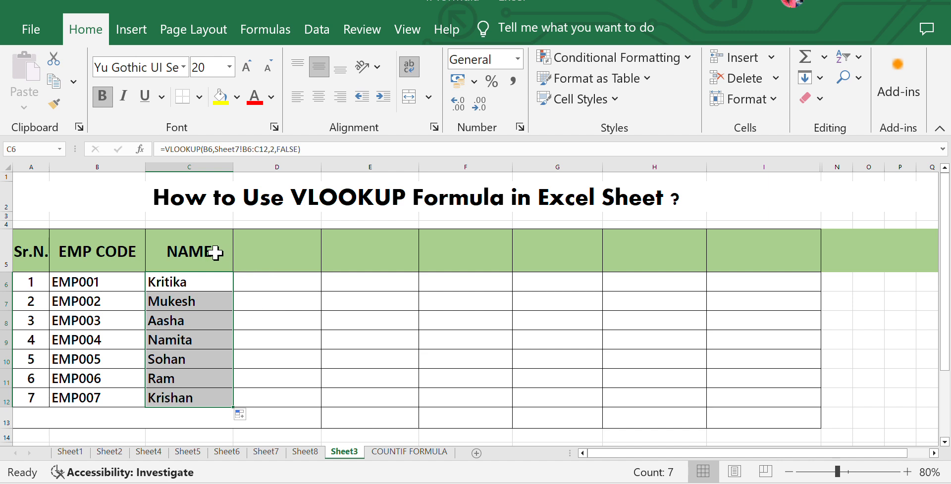
click(207, 314)
click(201, 282)
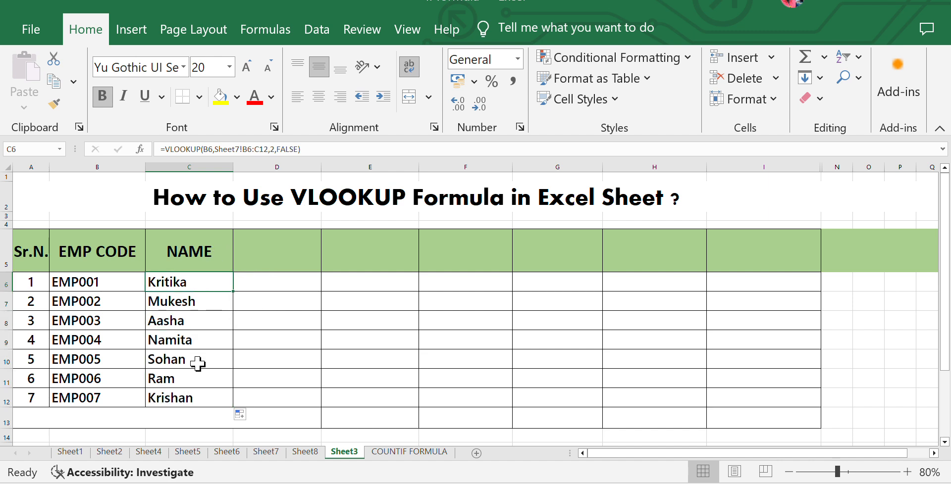
click(196, 392)
click(221, 246)
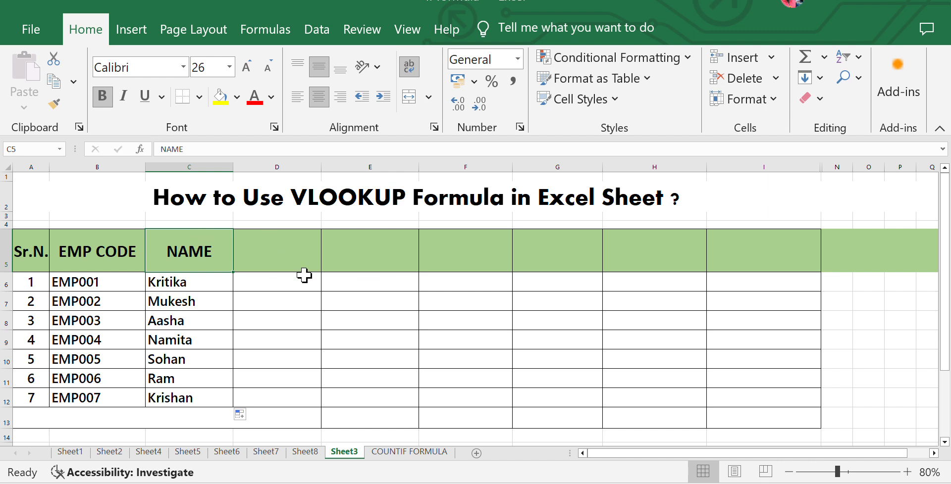
- Enter the header "GENDER" in cell D5
click(276, 261)
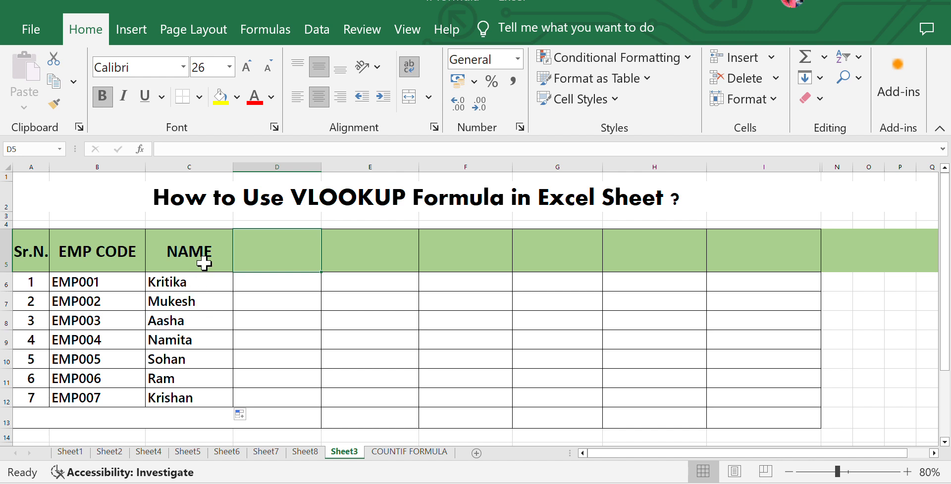
double_click(278, 259)
text(G)
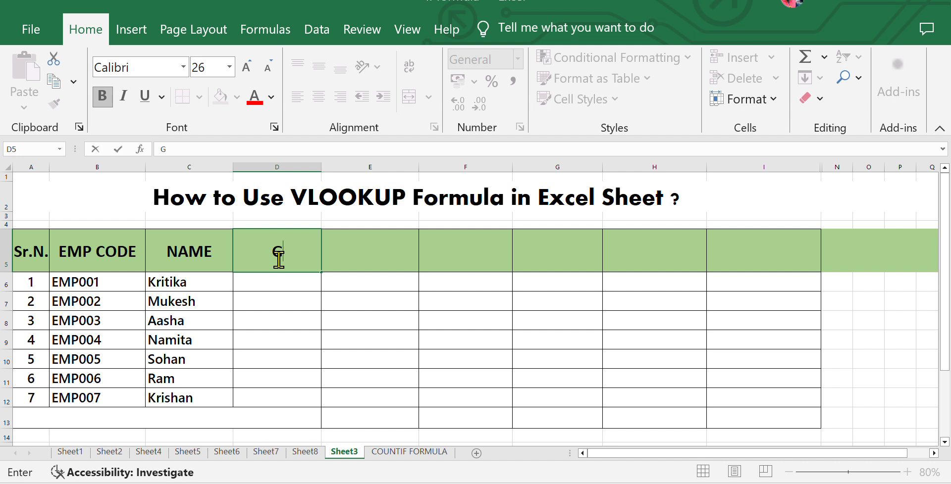
text(ENDER)
key(Return)
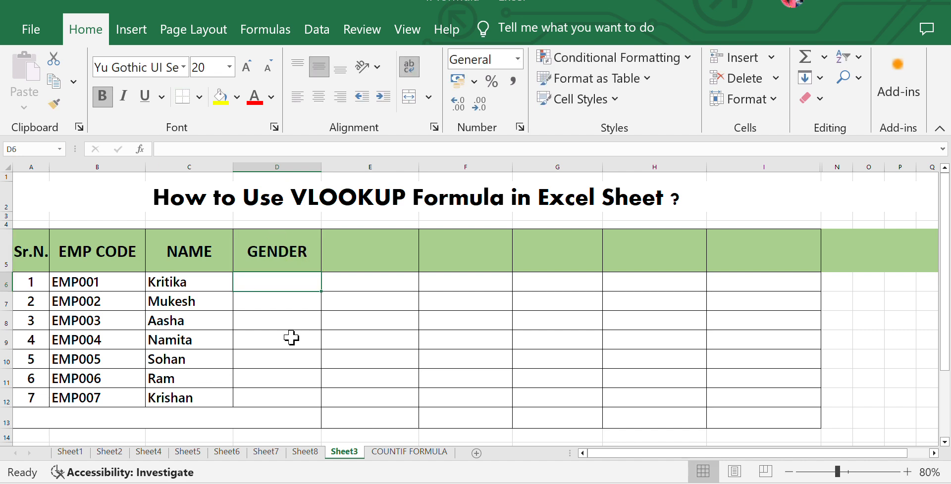
- Insert the VLOOKUP function in D6 using the Function Arguments dialog and set its Lookup_value to B6
click(103, 284)
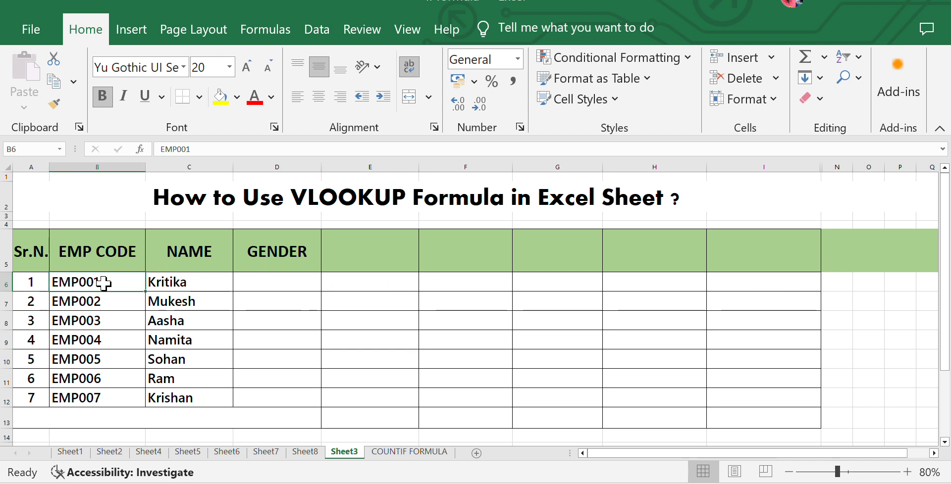
click(278, 276)
click(302, 322)
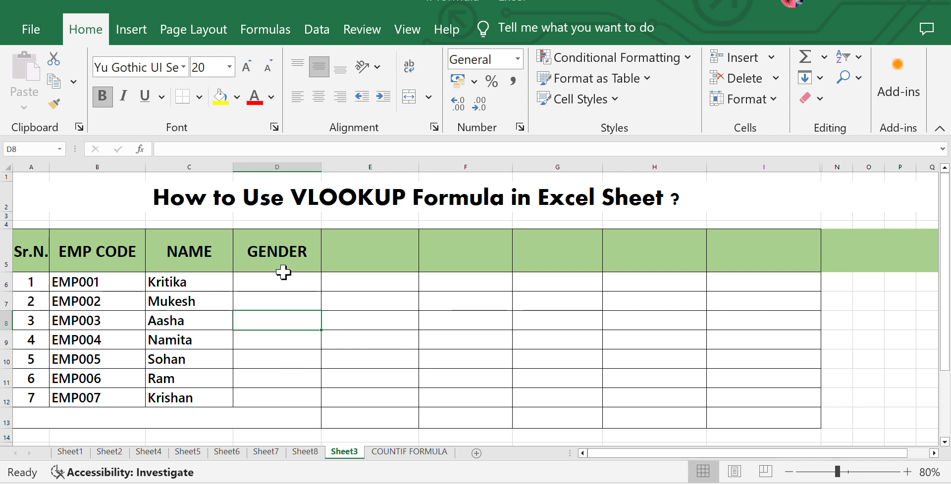
click(282, 283)
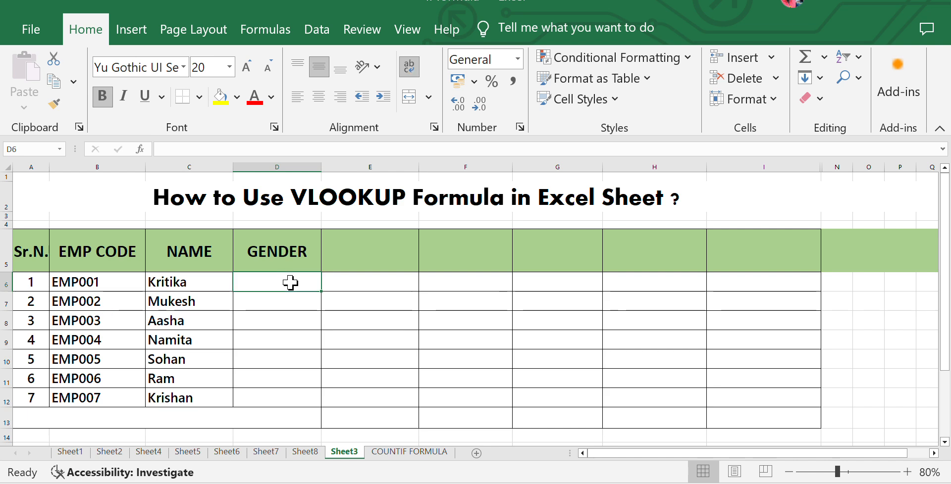
click(254, 37)
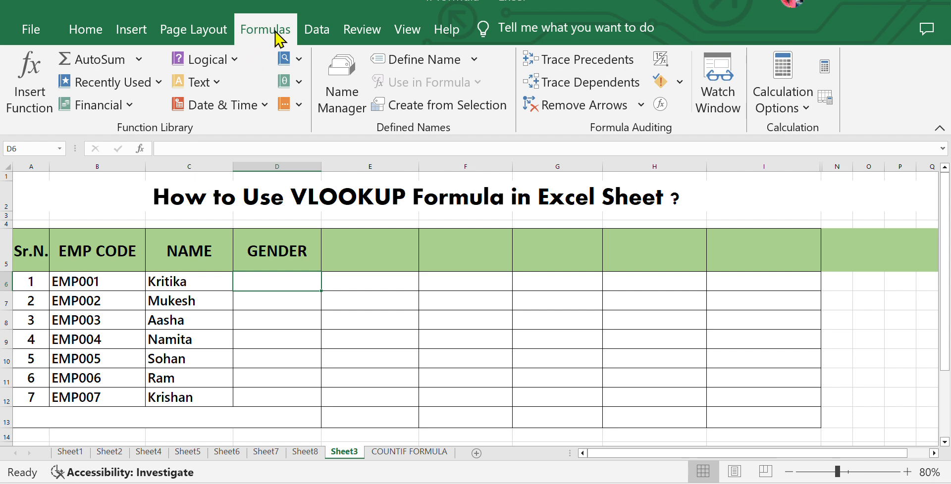
click(148, 87)
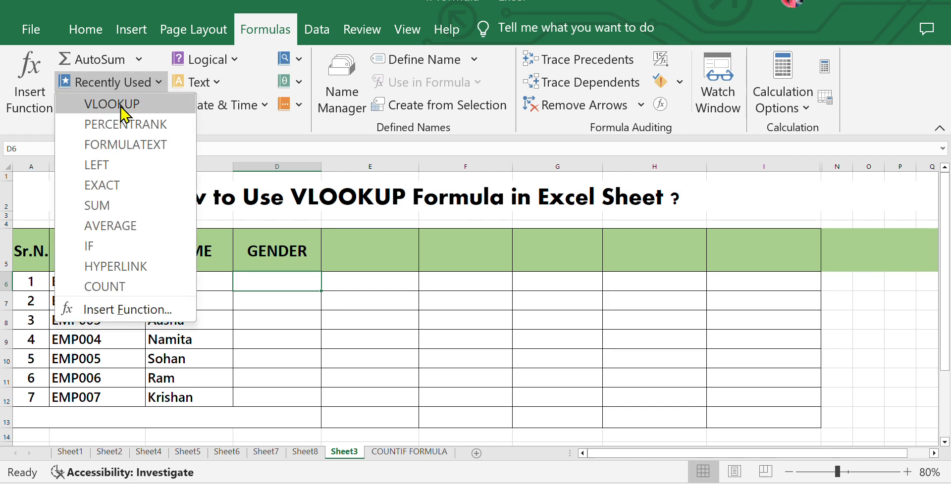
click(124, 101)
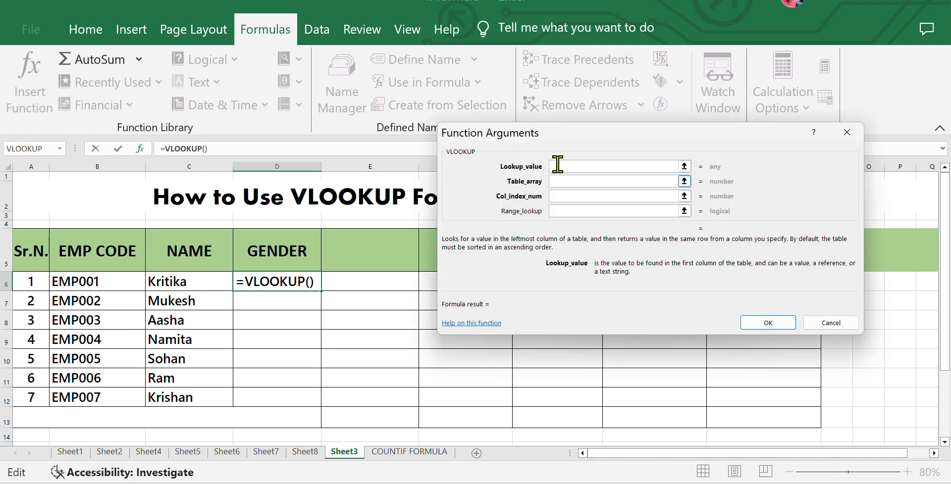
drag(582, 139, 600, 177)
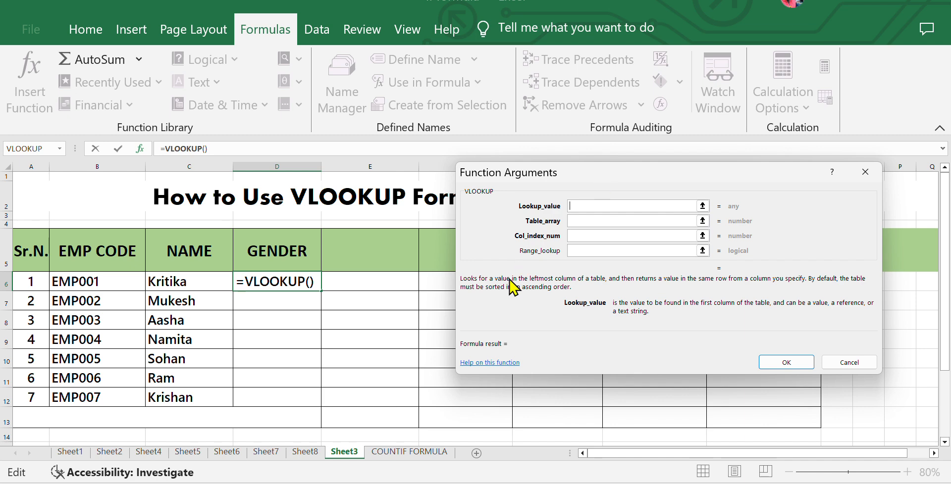
click(581, 206)
click(80, 286)
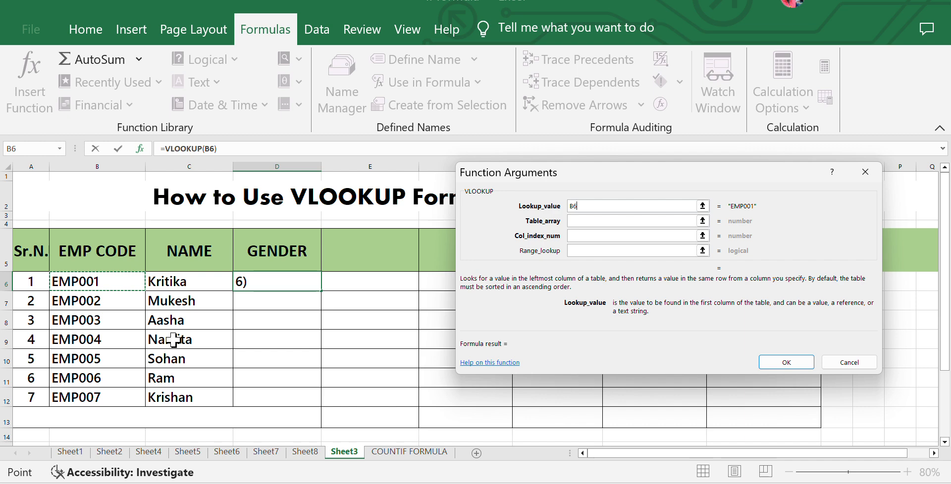
key(Tab)
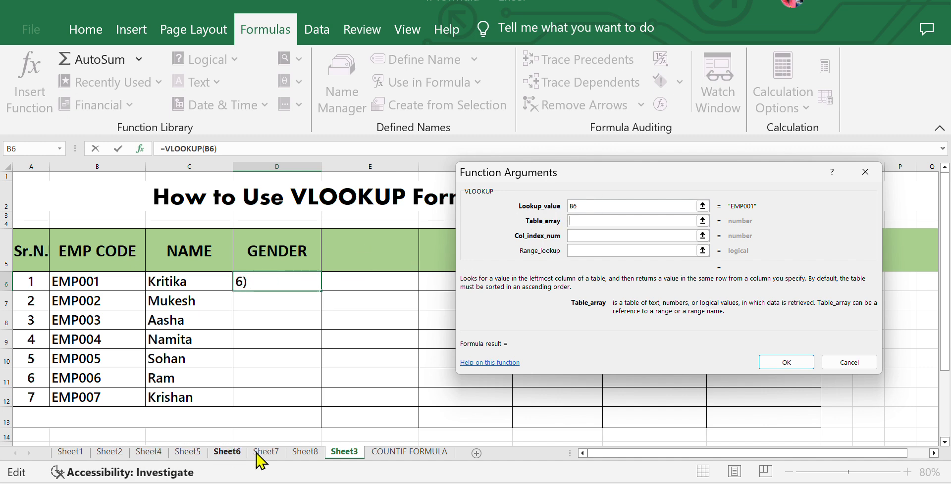
- Set the VLOOKUP Table_array to the employee code, name and gender data in Sheet7!B6:D12
click(272, 453)
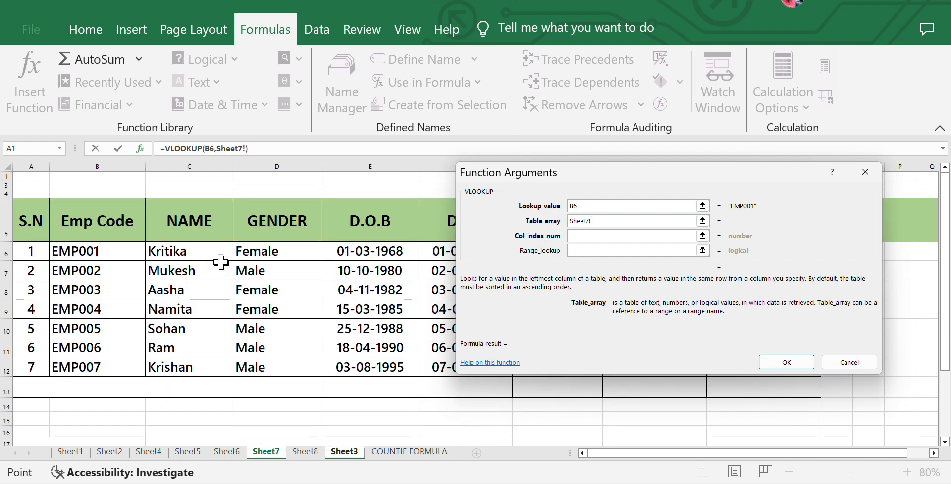
drag(574, 182, 727, 162)
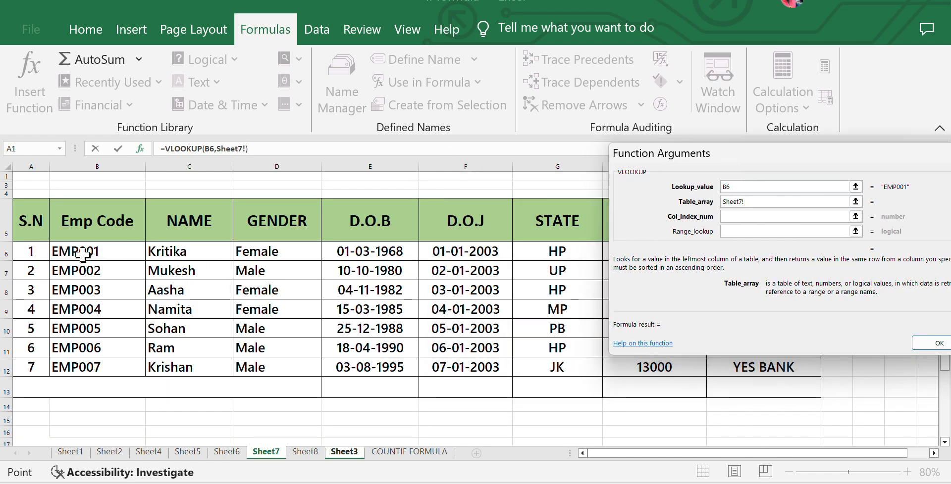
drag(83, 255, 271, 248)
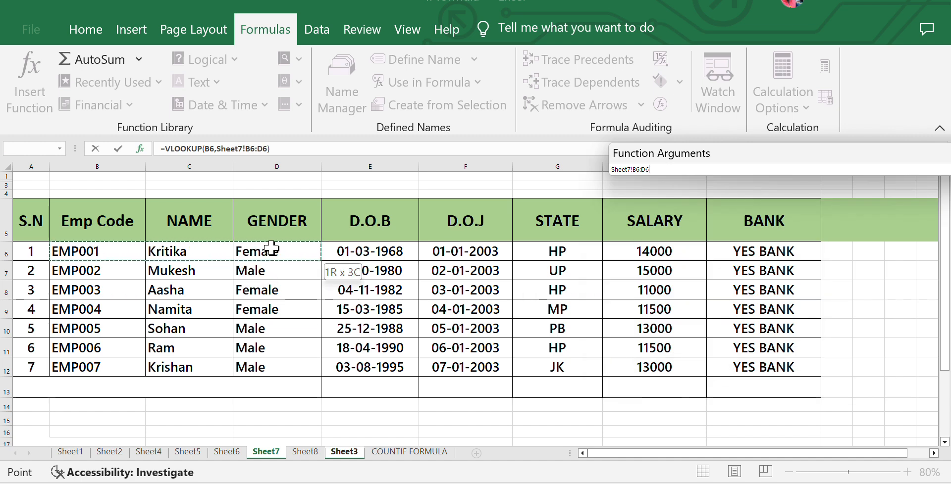
drag(271, 248, 274, 372)
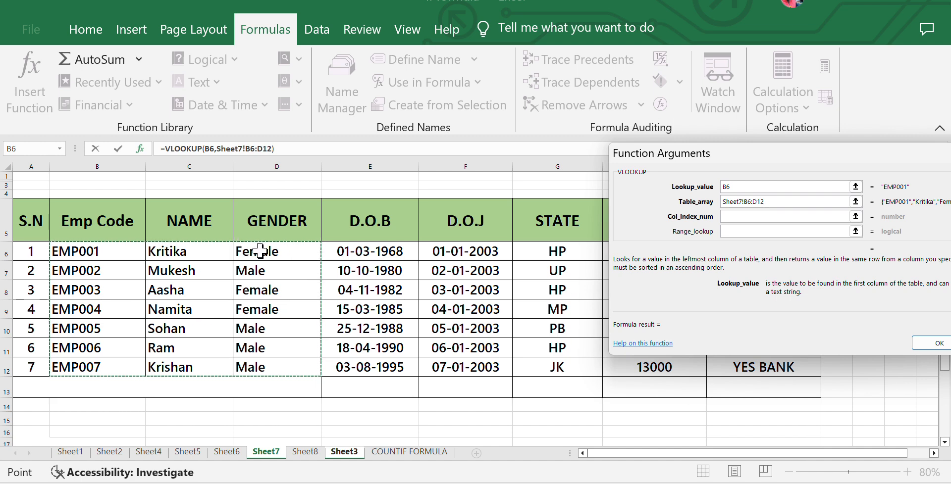
- Set Col_index_num to 3 and Range_lookup to FALSE, and confirm the VLOOKUP formula in D6
key(Tab)
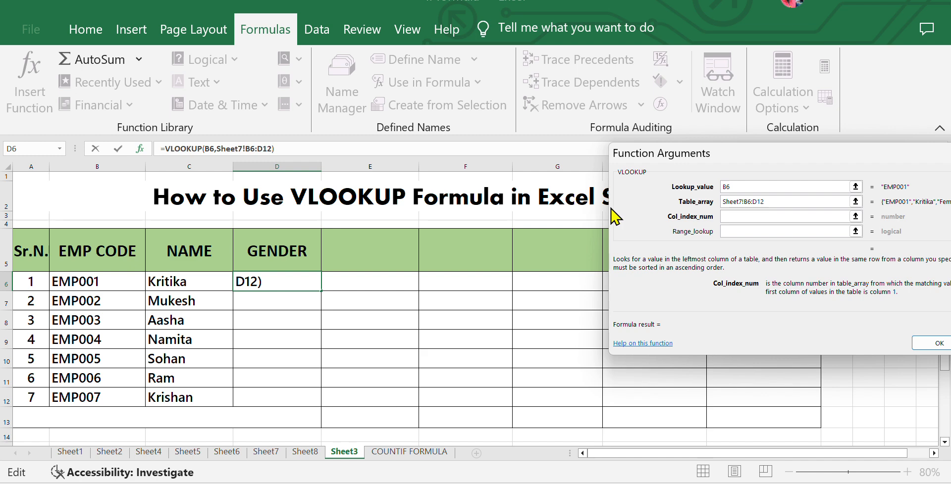
text(3)
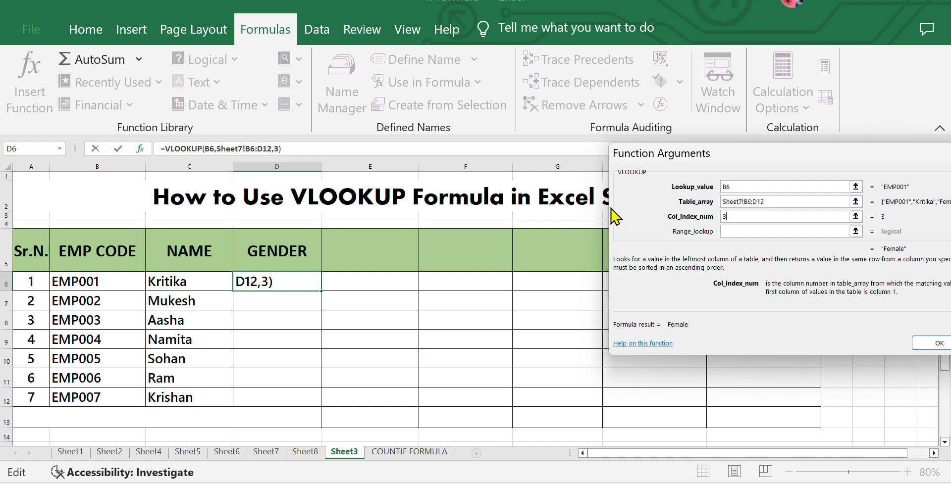
key(Tab)
text(F)
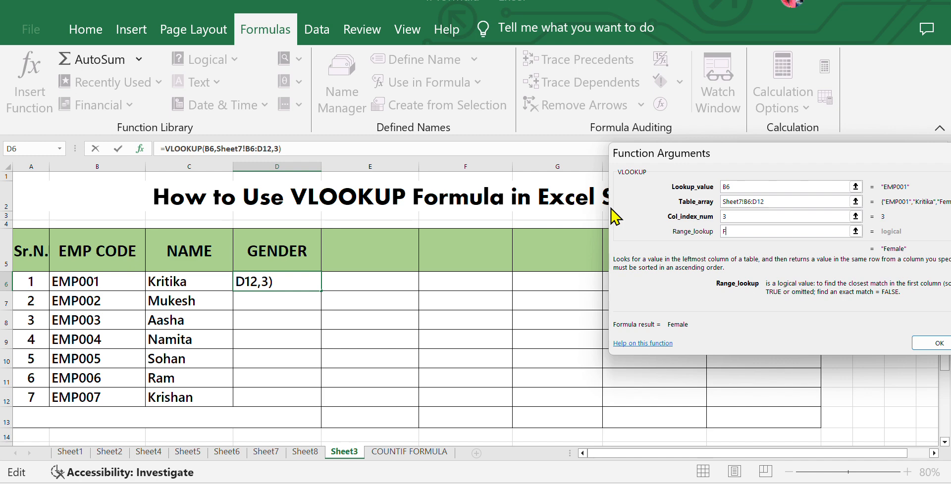
text(ALSE)
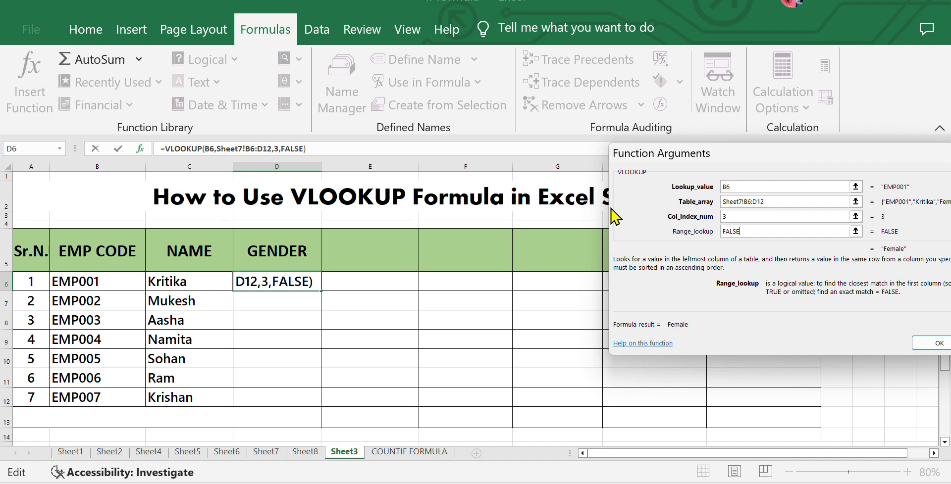
key(Return)
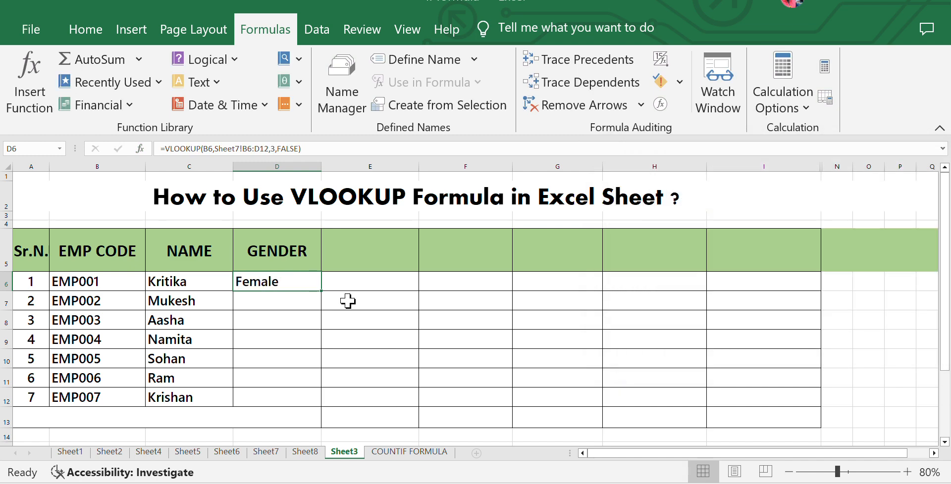
- Fill the VLOOKUP formula from D6 down to D12 and check the filled genders
click(219, 321)
click(260, 280)
drag(323, 292, 319, 399)
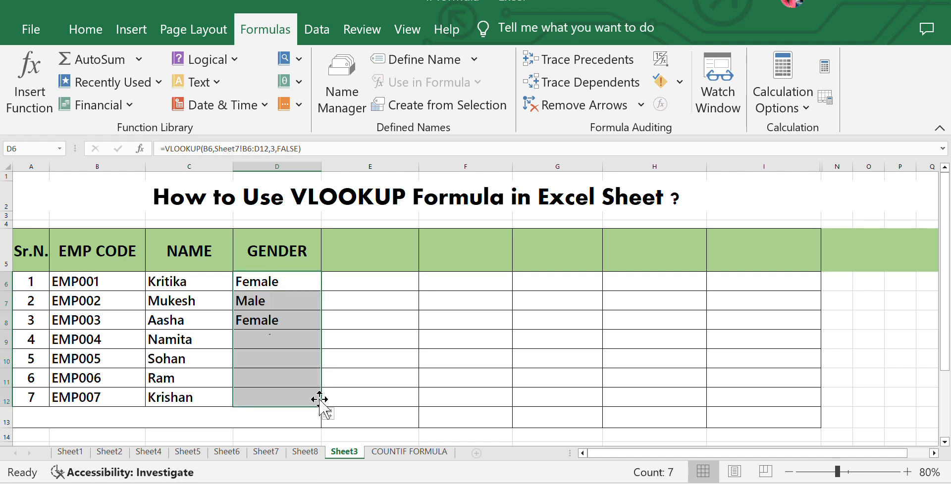
click(342, 321)
click(268, 286)
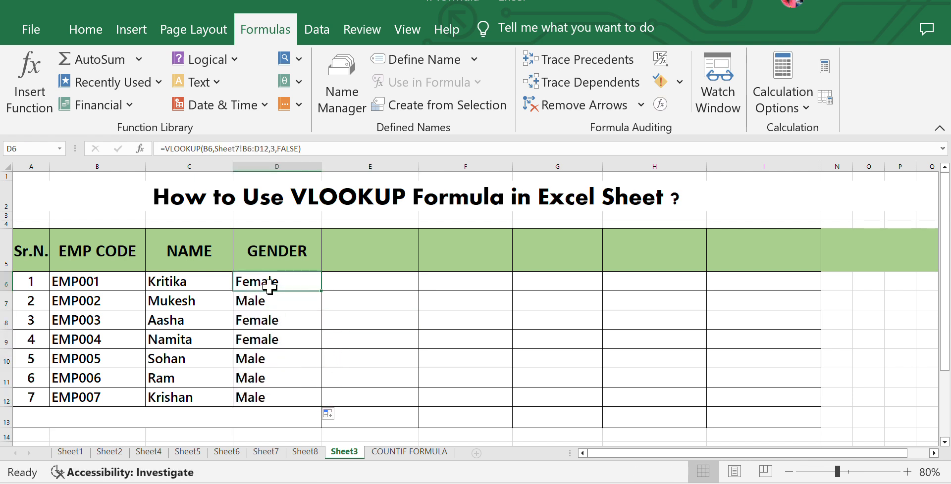
click(277, 339)
click(271, 397)
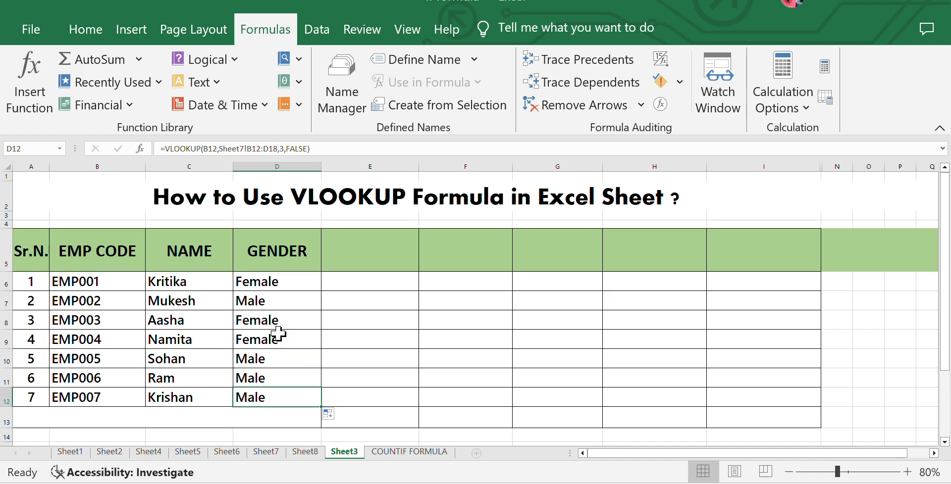
click(286, 282)
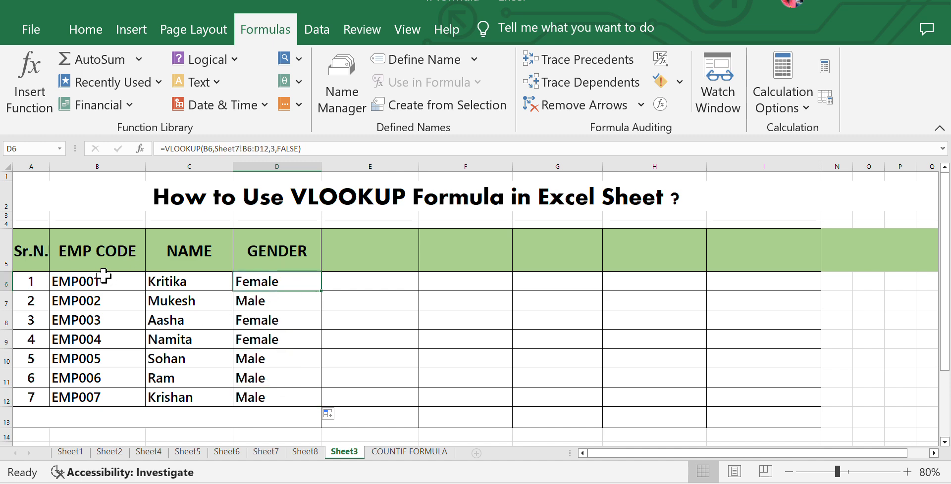
click(278, 340)
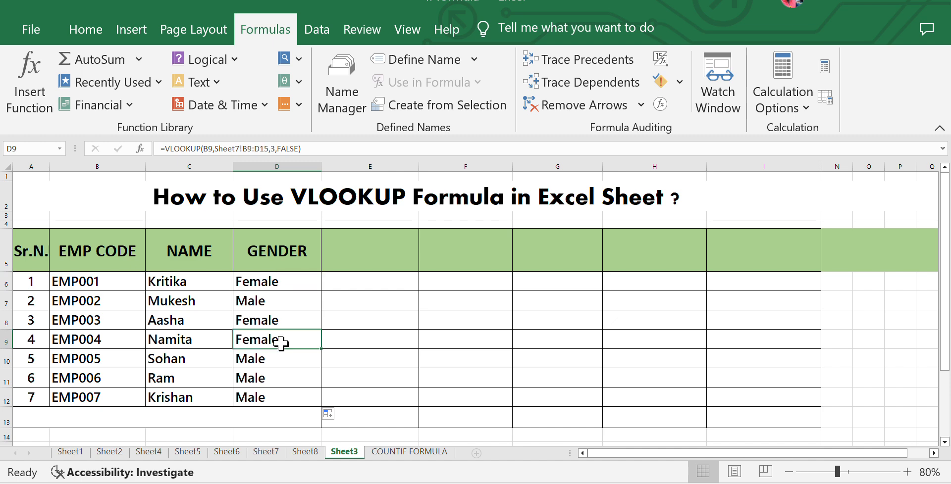
click(369, 324)
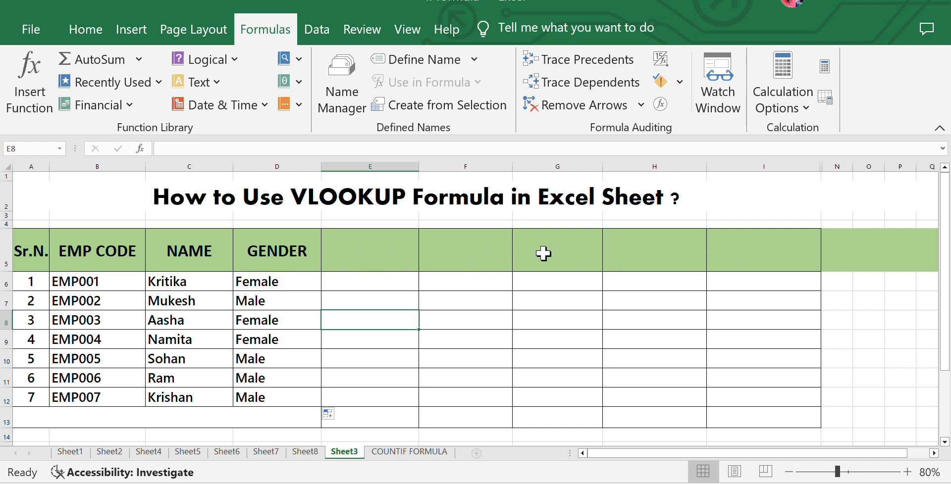
- Check the column headers of the source table on Sheet7 and enter the header "SALARY" in cell E5 of Sheet3
click(359, 261)
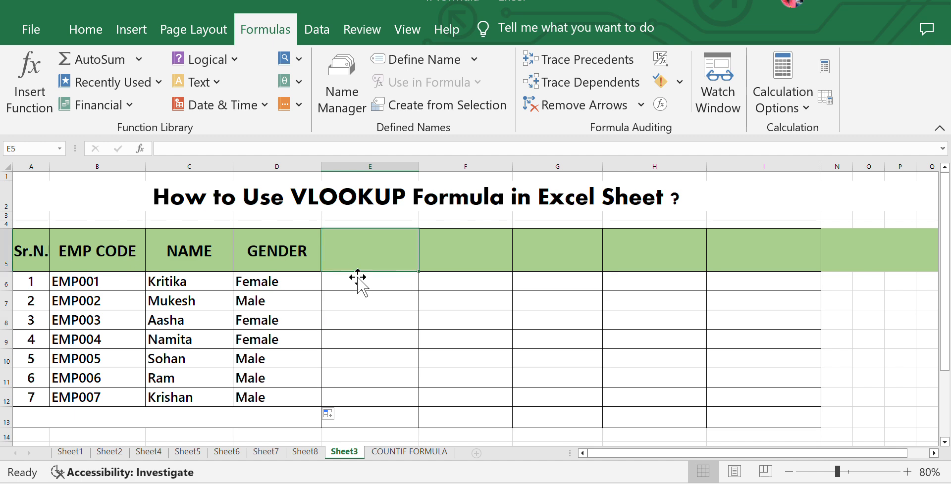
click(268, 452)
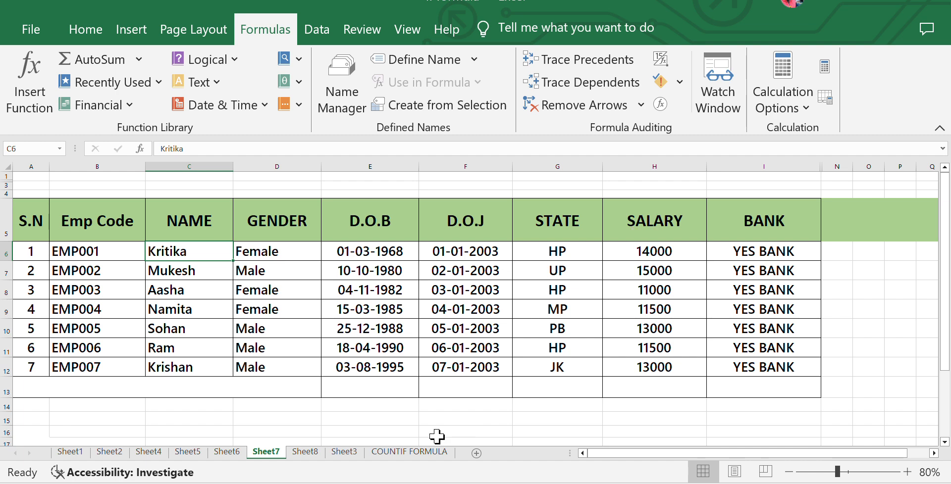
click(346, 452)
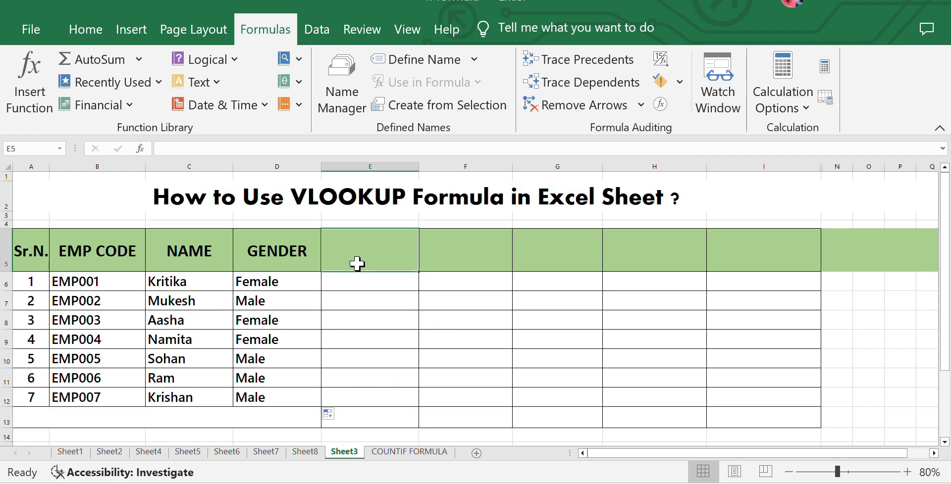
key(Caps_Lock)
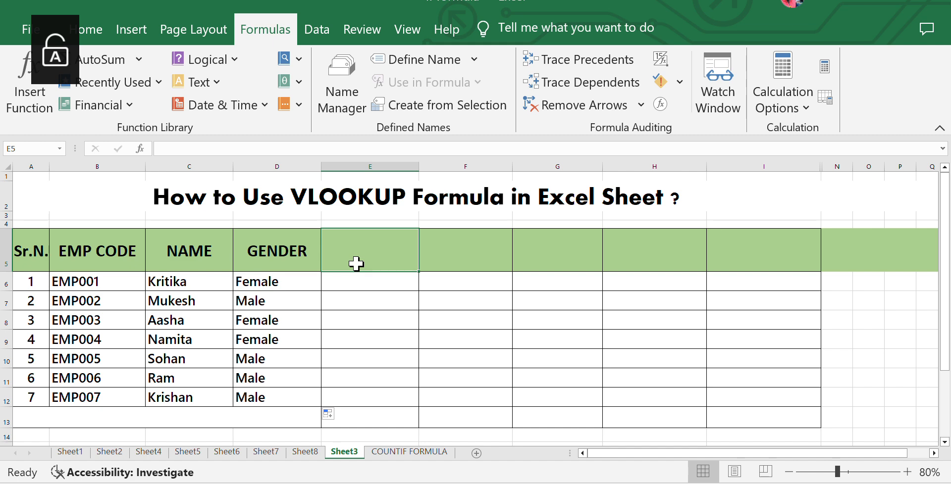
text(s)
key(BackSpace)
text(S)
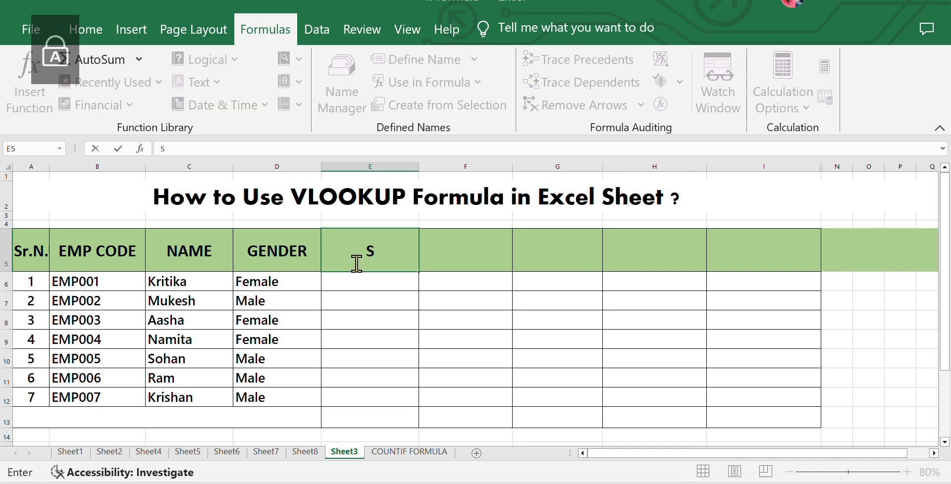
text(ALARY)
key(Return)
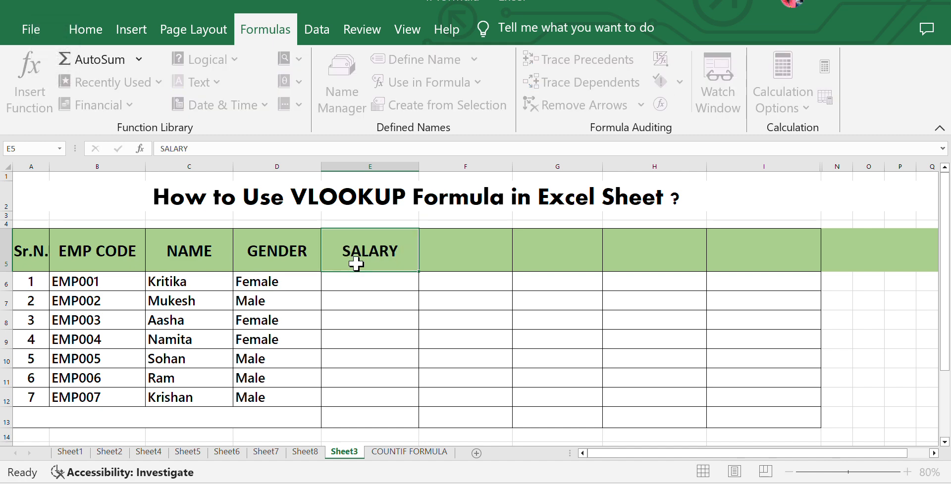
- Start a VLOOKUP formula directly in E6 with the employee name in C6 as the lookup value
click(387, 333)
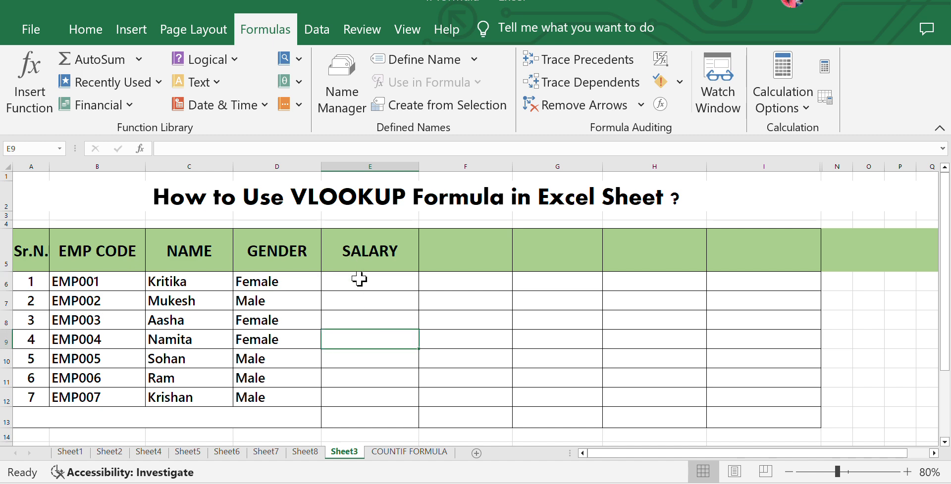
click(359, 282)
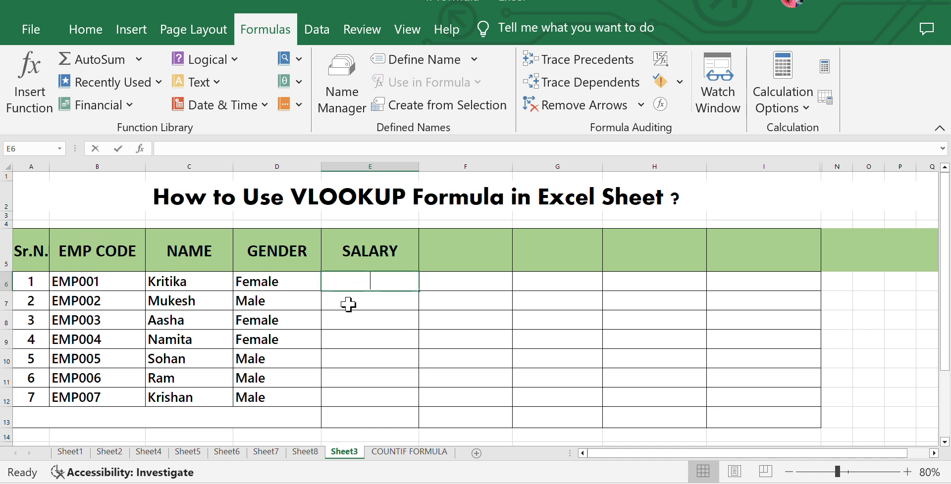
text(=V)
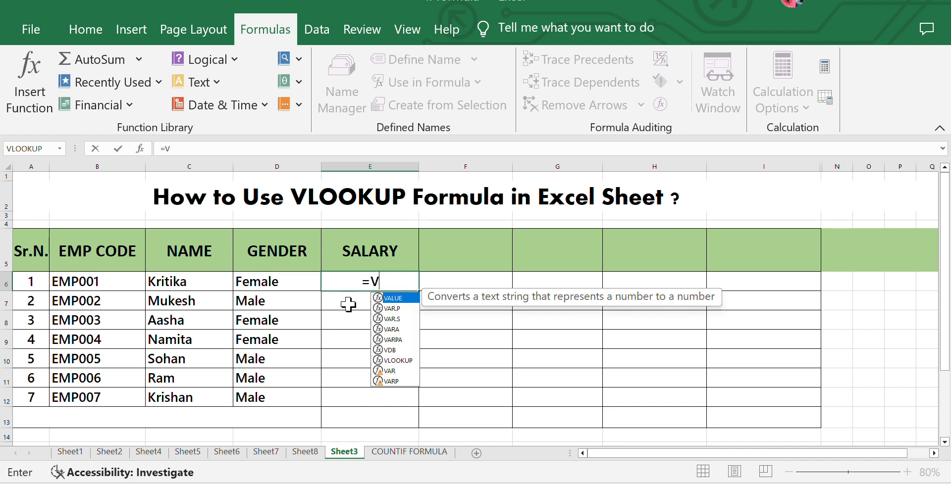
text(LOO)
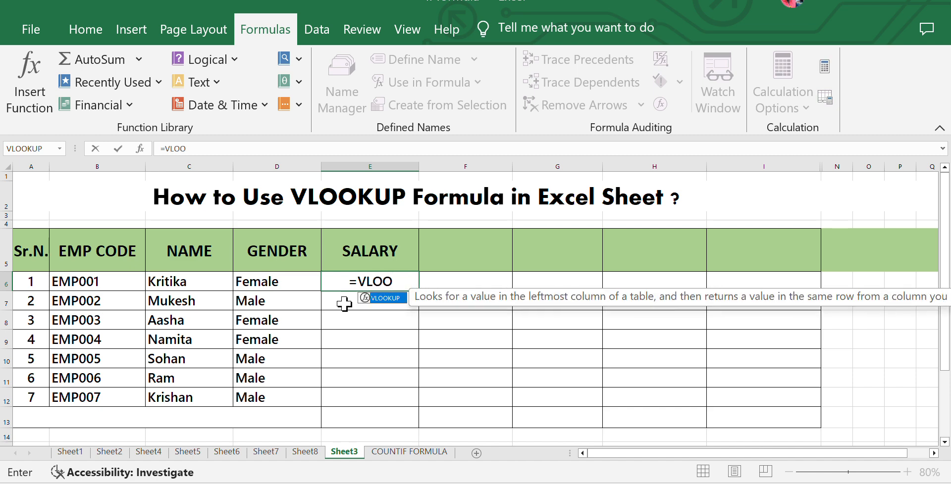
double_click(398, 301)
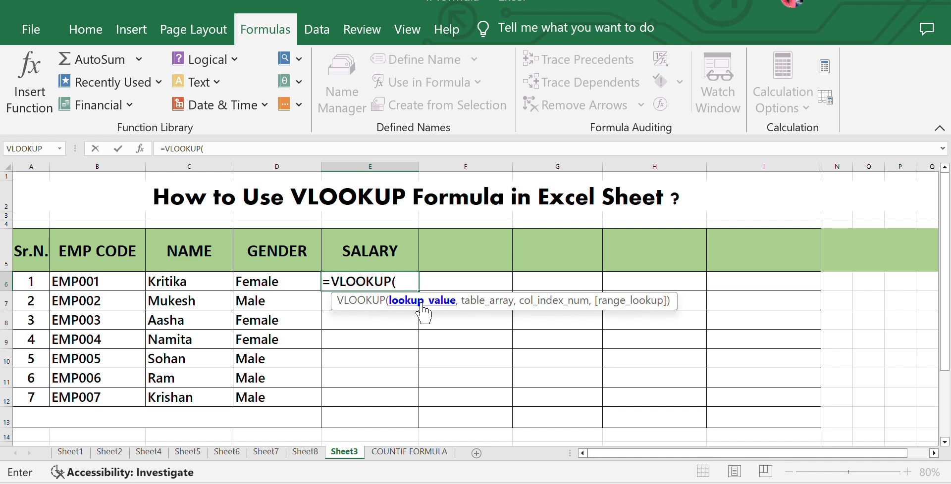
click(97, 281)
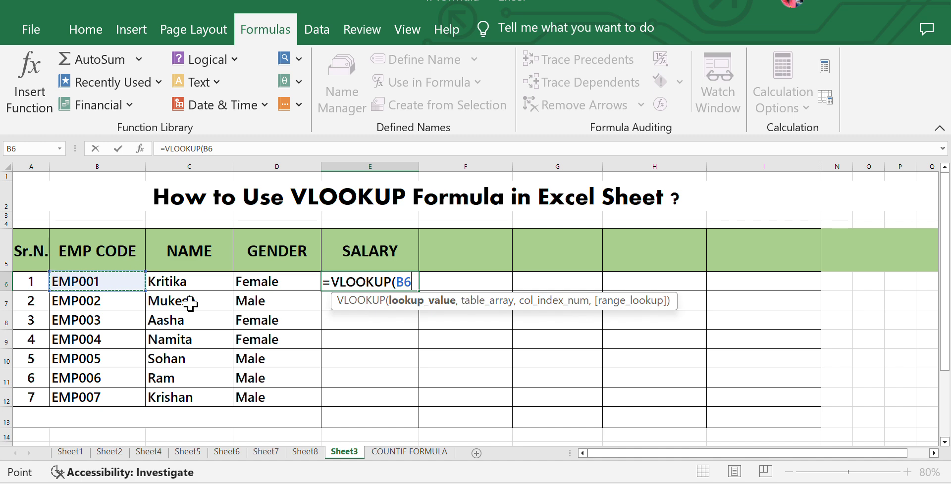
click(191, 281)
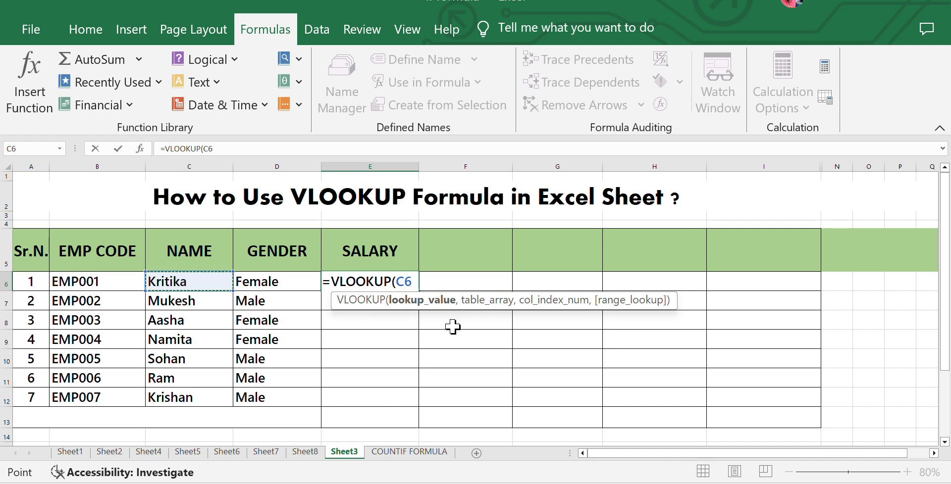
text(,)
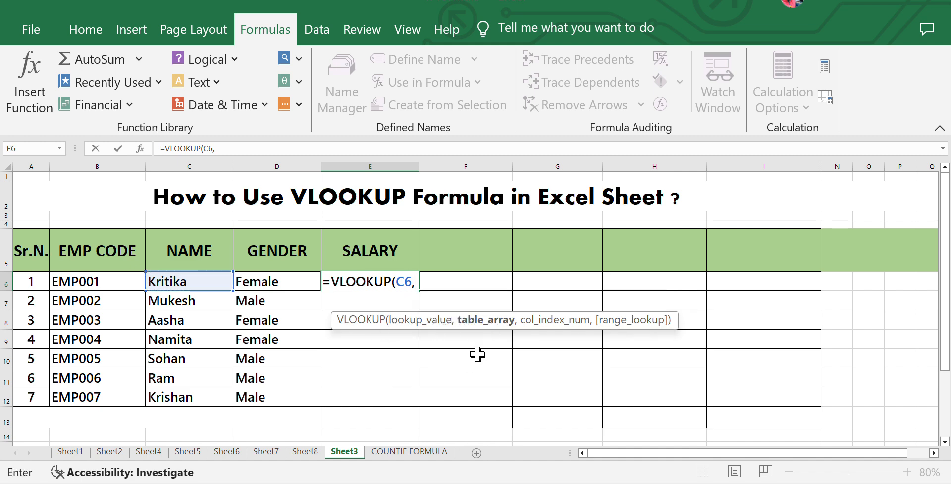
- Add Sheet7!C6:H12 as the table array and 6 as the column index number in the salary VLOOKUP formula
click(274, 451)
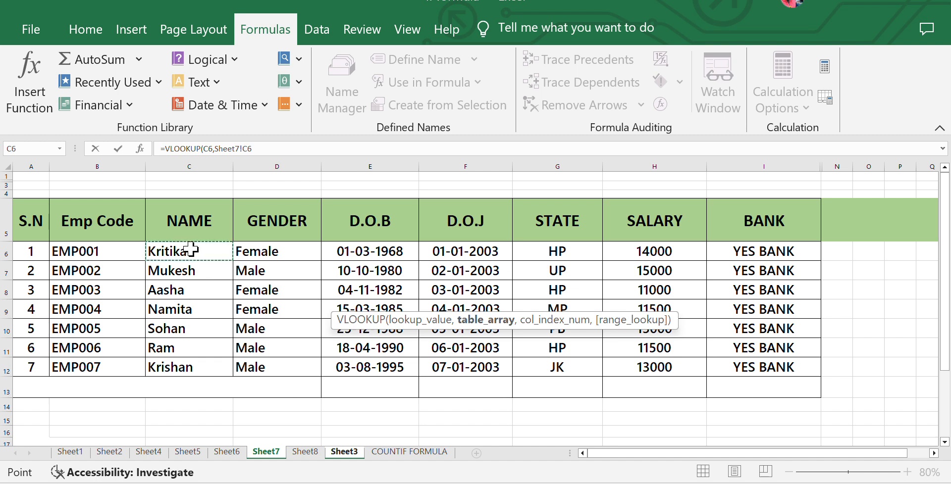
drag(386, 256, 639, 255)
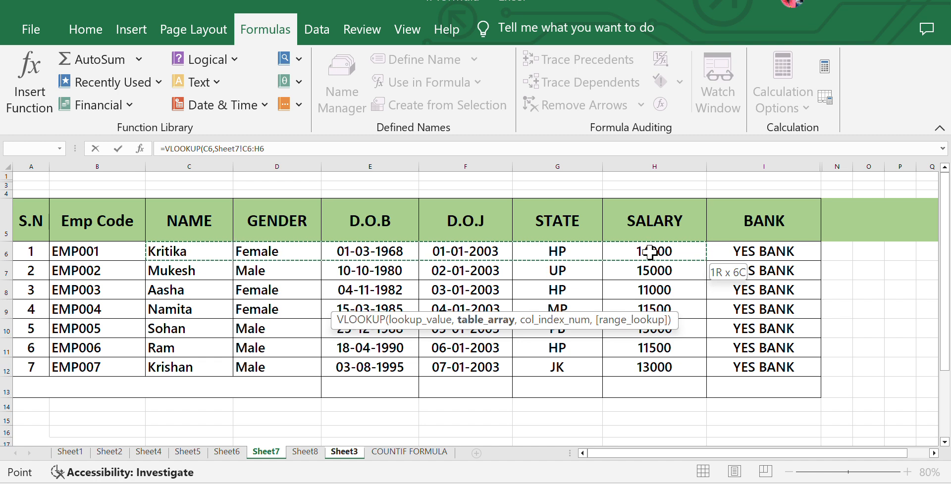
drag(650, 252, 670, 363)
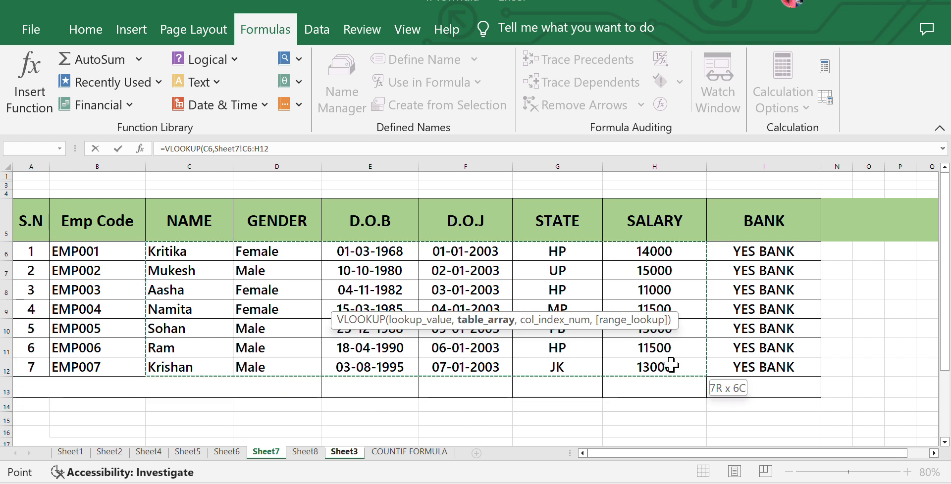
drag(671, 364, 675, 367)
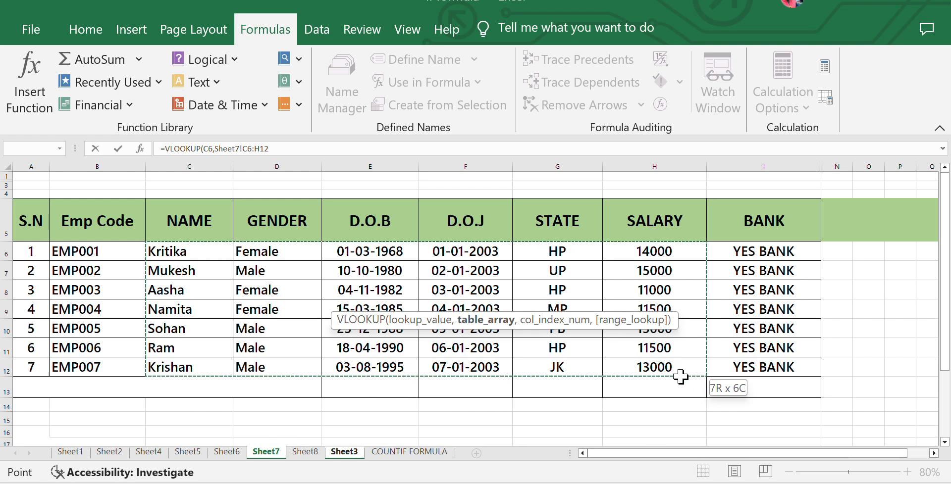
drag(680, 377, 680, 374)
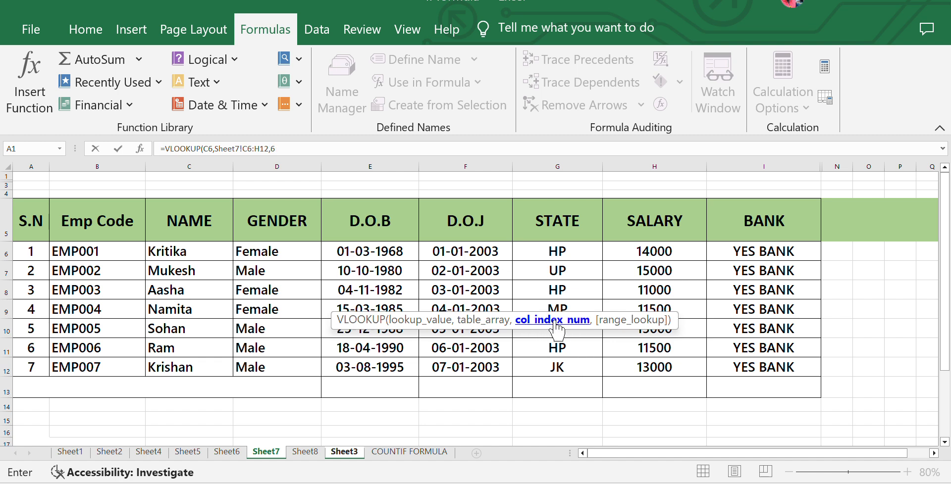
text(,)
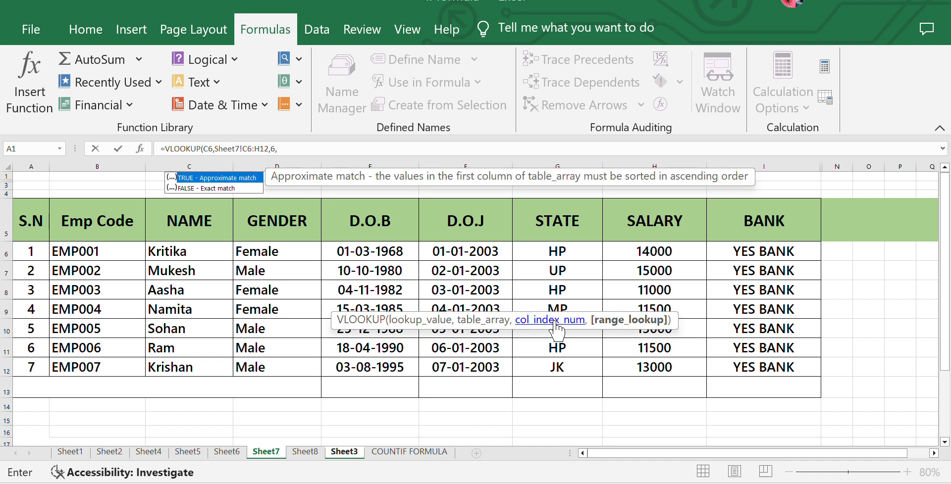
- Complete the salary VLOOKUP formula in E6 with FALSE for an exact match and check its result
double_click(207, 191)
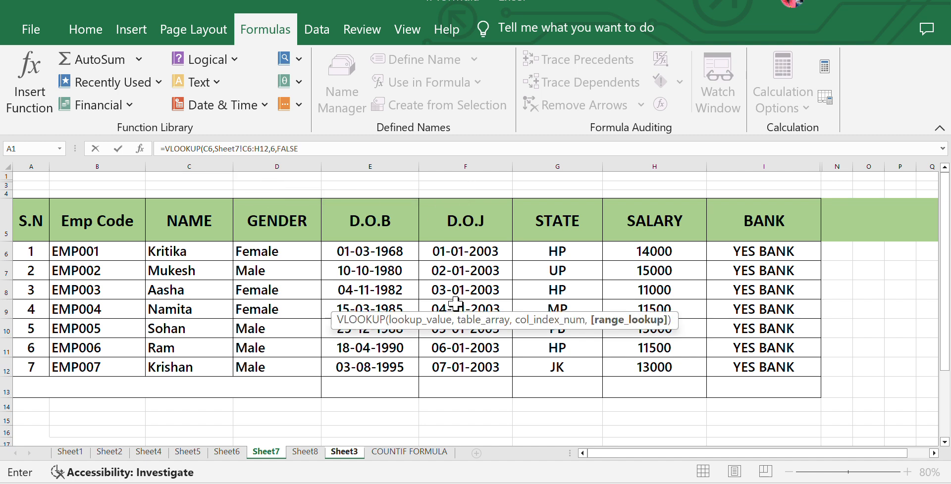
key(Return)
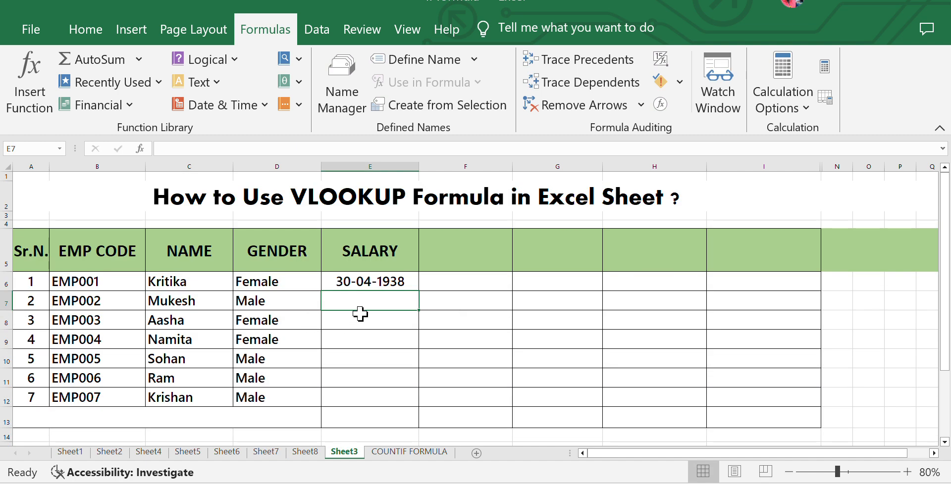
click(371, 283)
click(391, 365)
click(395, 281)
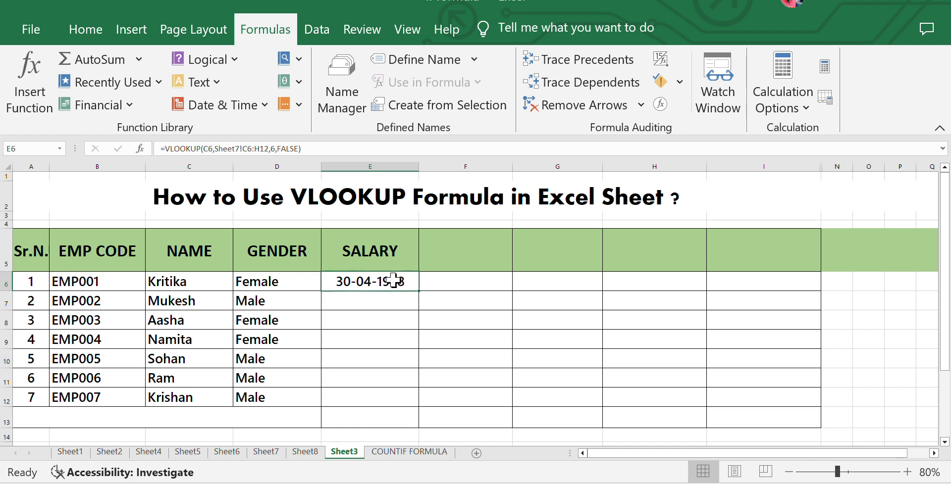
- Change the number format of salary cell E6 to General
click(383, 319)
click(379, 281)
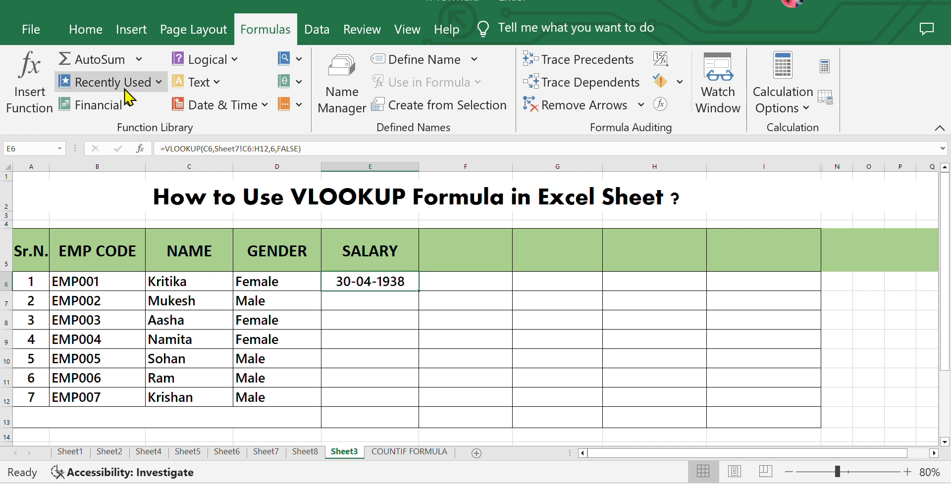
click(85, 30)
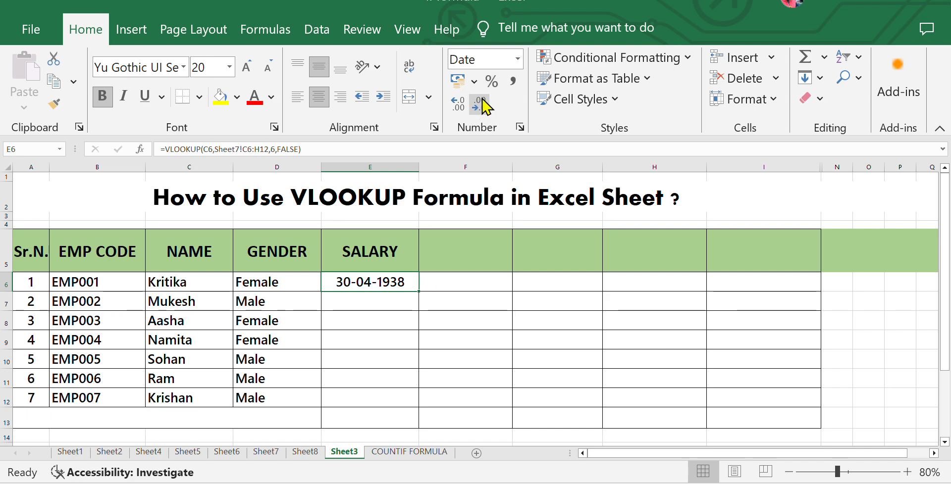
click(517, 59)
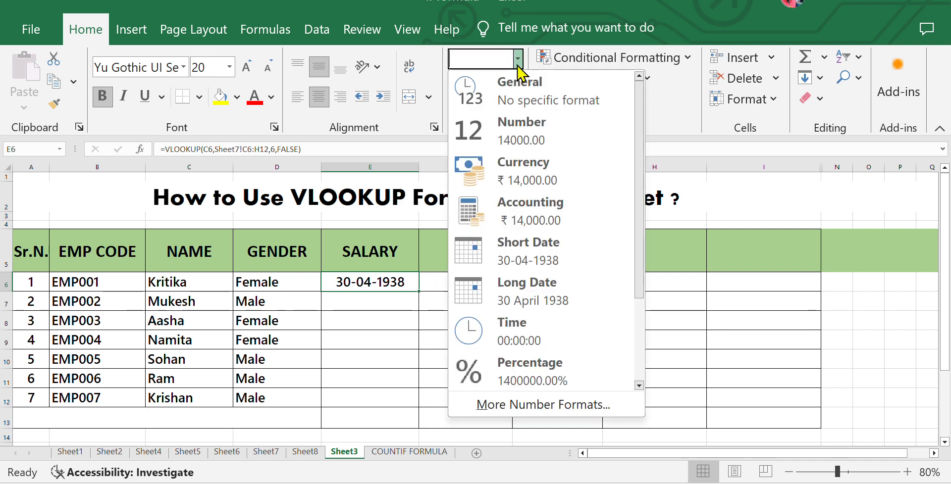
click(522, 101)
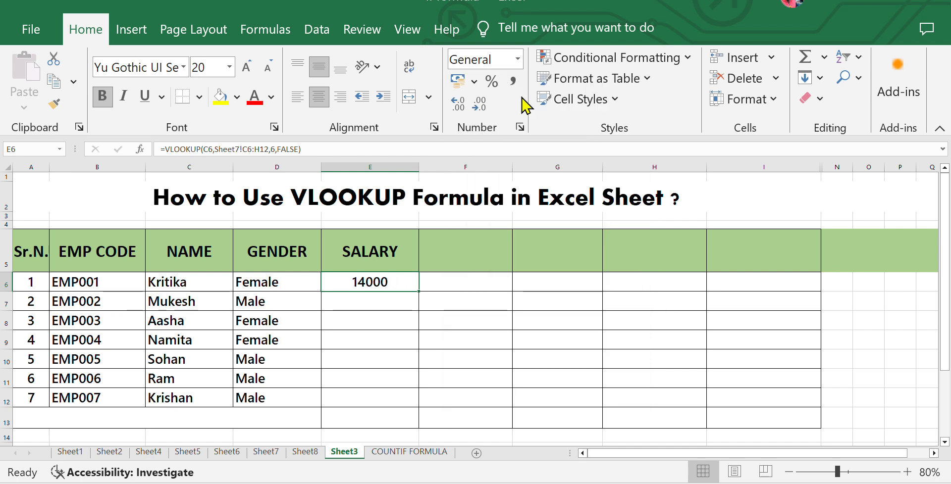
- Fill the salary VLOOKUP formula from E6 down to E12 and check the filled salaries
click(361, 299)
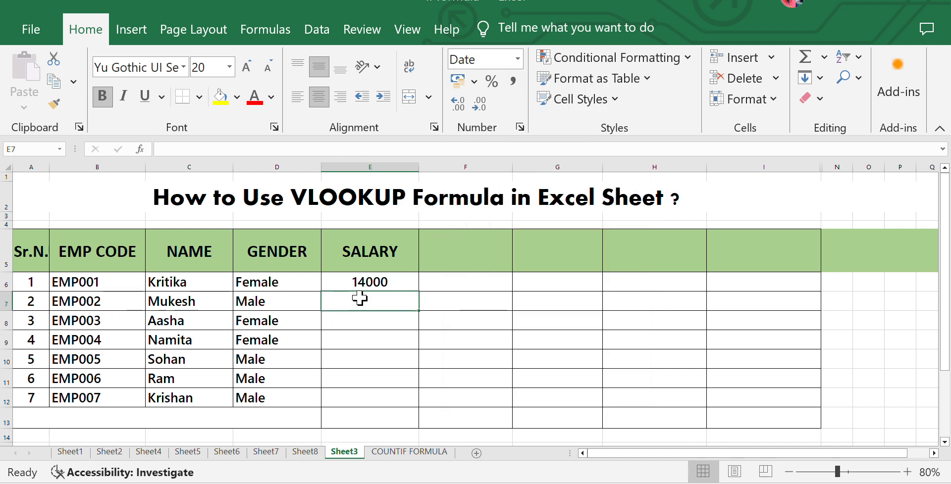
click(365, 282)
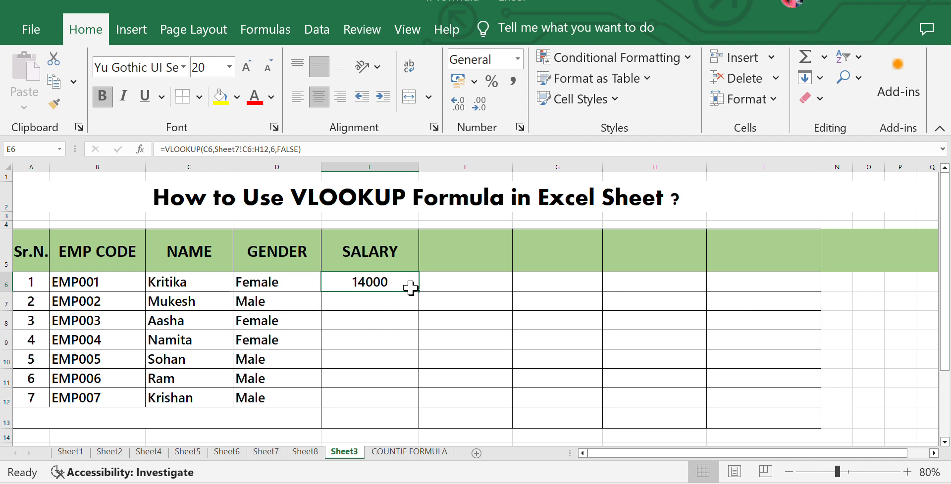
drag(419, 292, 411, 411)
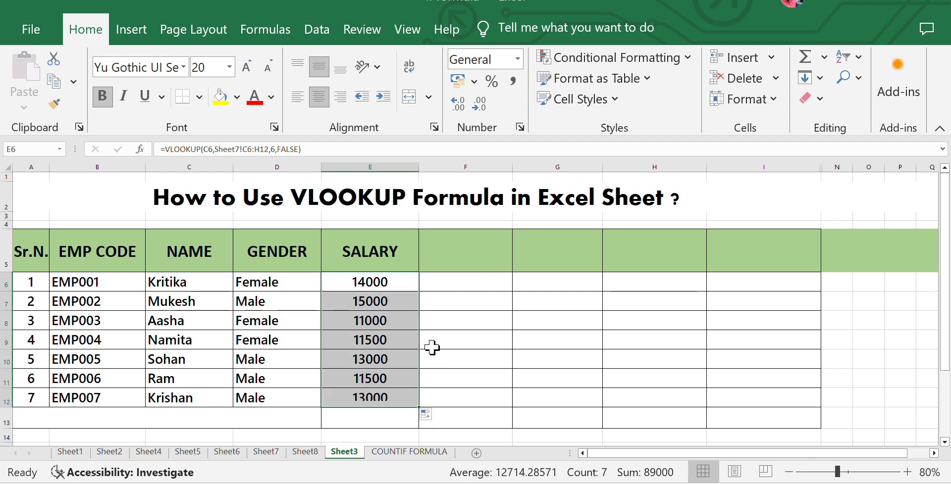
click(436, 335)
click(371, 286)
click(371, 359)
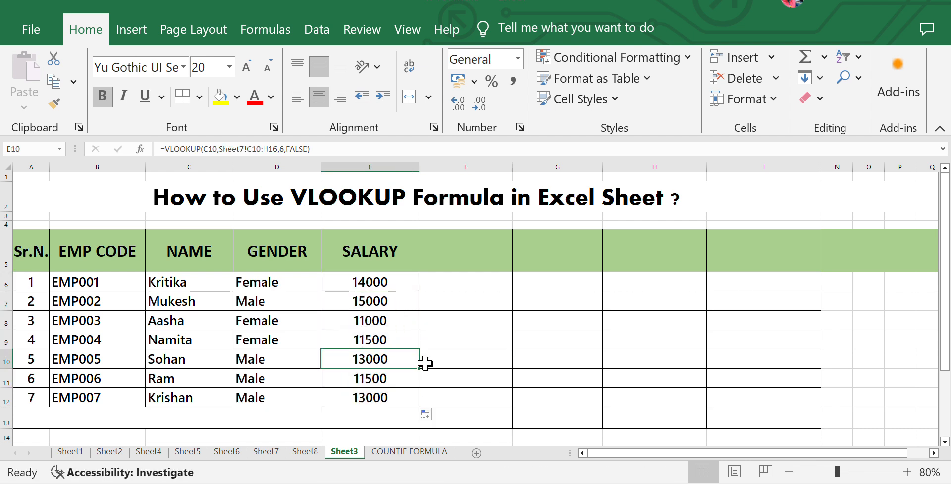
click(425, 363)
click(415, 289)
click(431, 290)
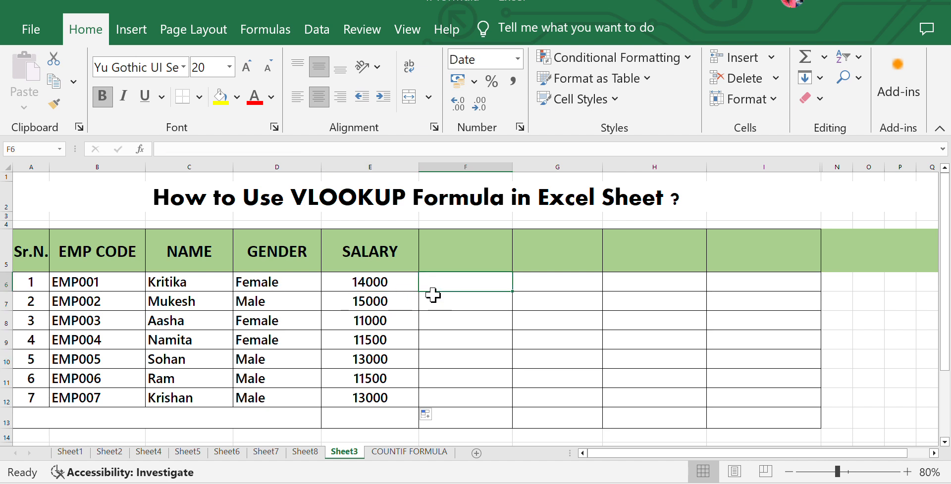
click(454, 346)
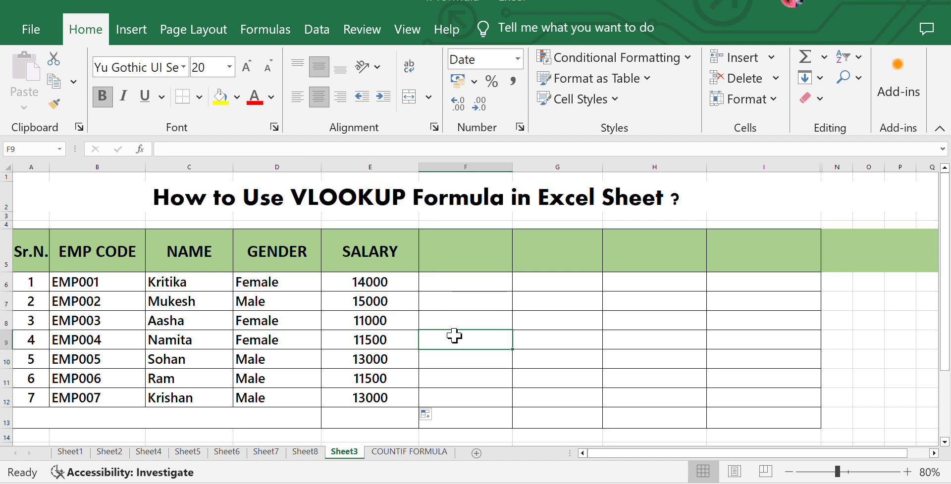